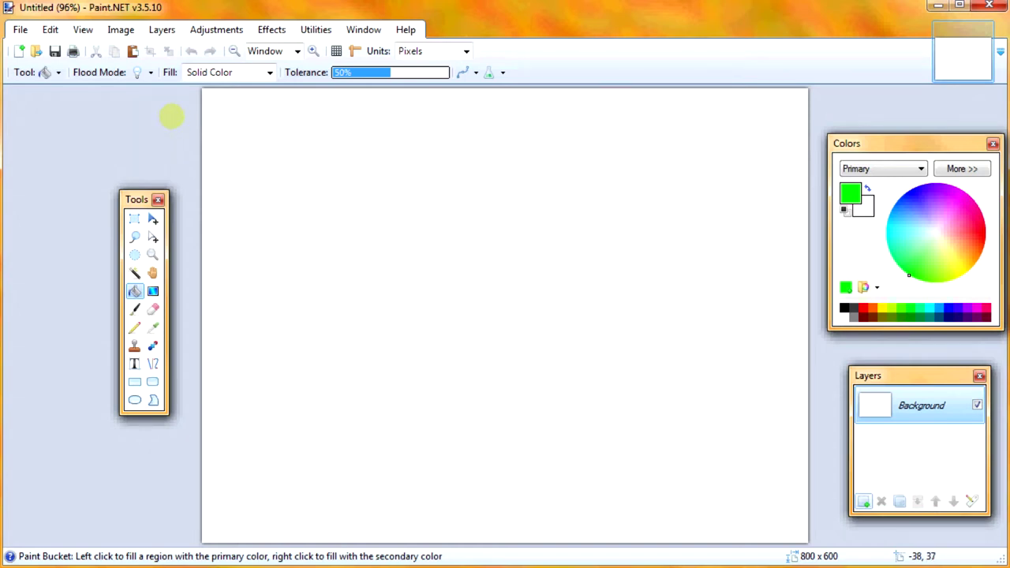
Resize the canvas to 400 x 400.
{"action": "left_click", "coordinate": [120, 29]}
{"action": "left_click", "coordinate": [172, 85]}
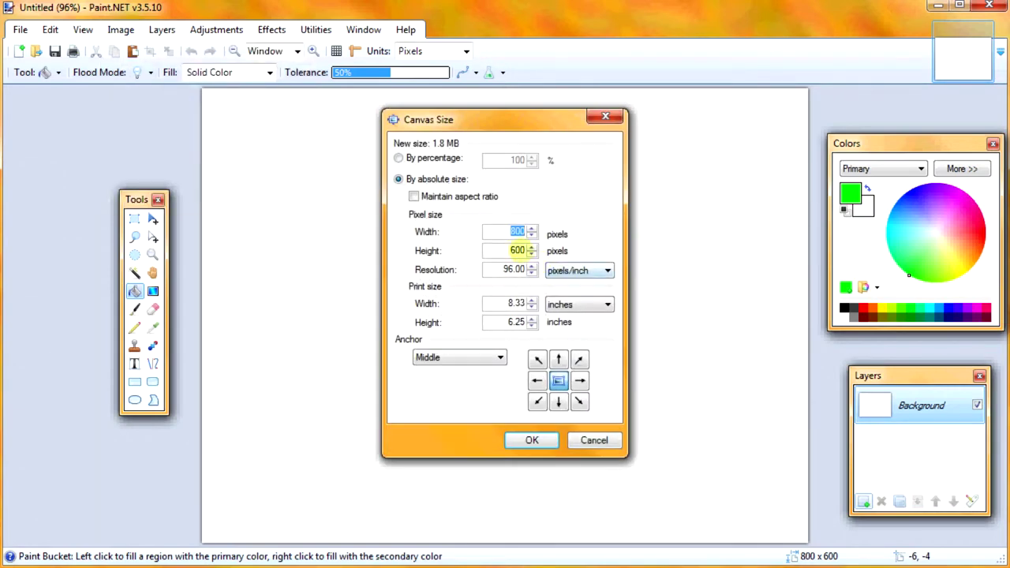
{"action": "type", "text": "400400"}
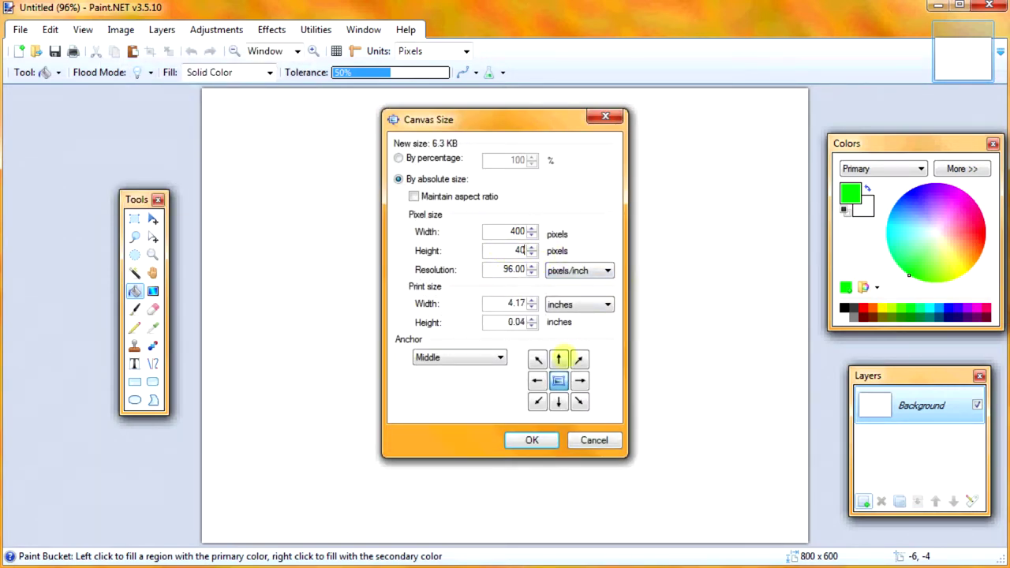
{"action": "left_click", "coordinate": [532, 440]}
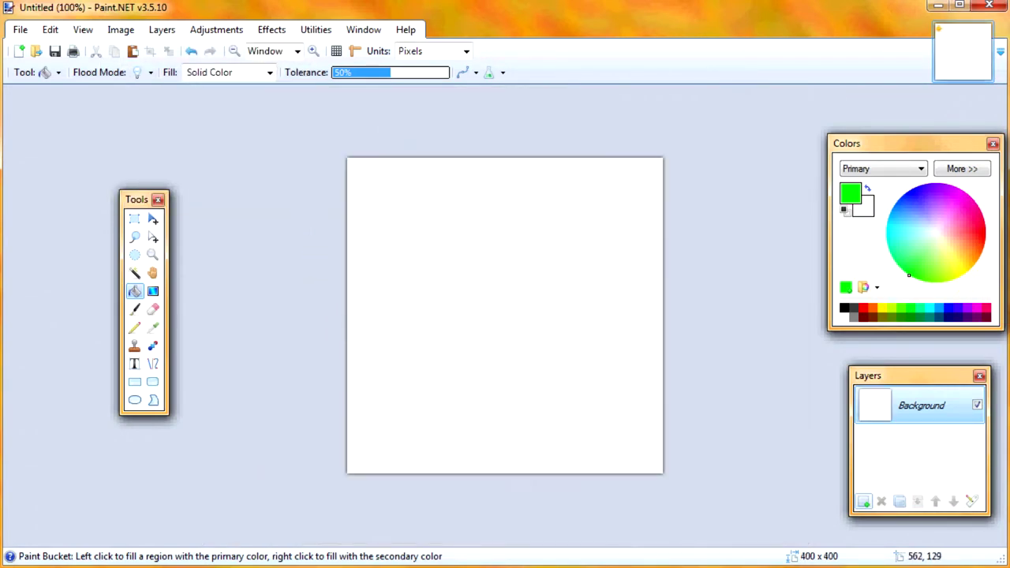
Fill the canvas green, add an empty Layer 2, and choose cyan as the painting colour.
{"action": "left_click_drag", "start_coordinate": [916, 395], "coordinate": [801, 378]}
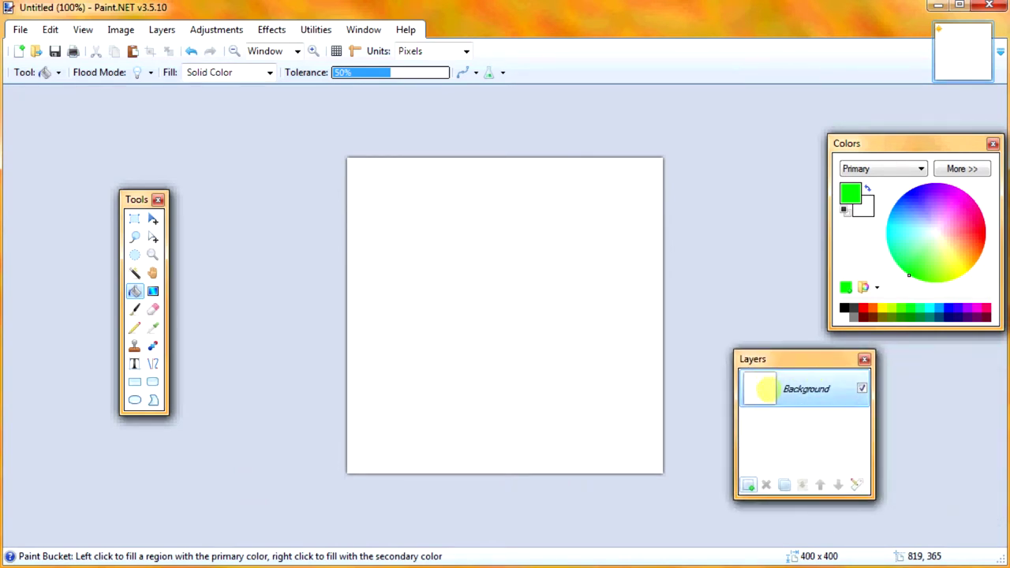
{"action": "left_click", "coordinate": [472, 307]}
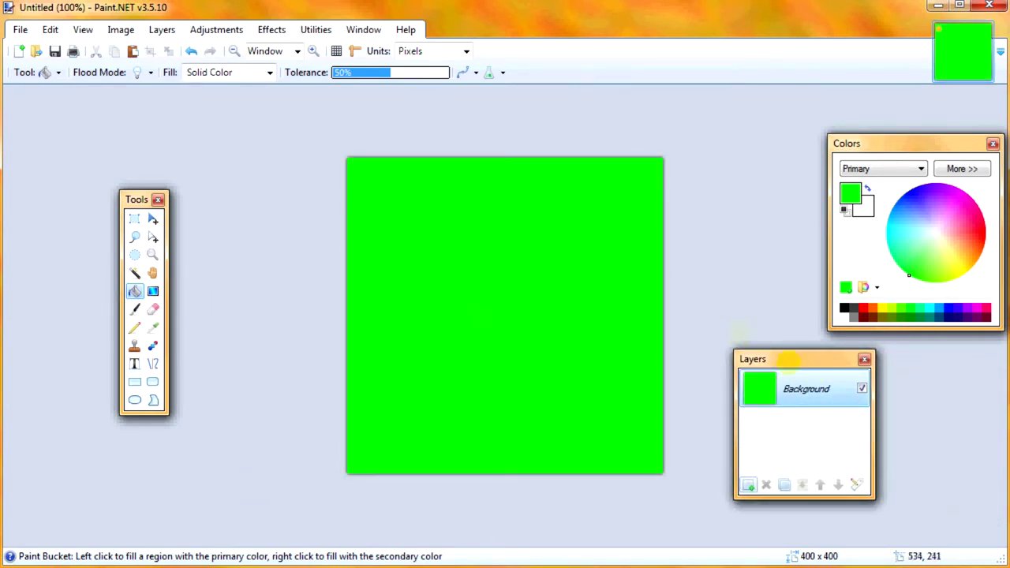
{"action": "left_click", "coordinate": [747, 485]}
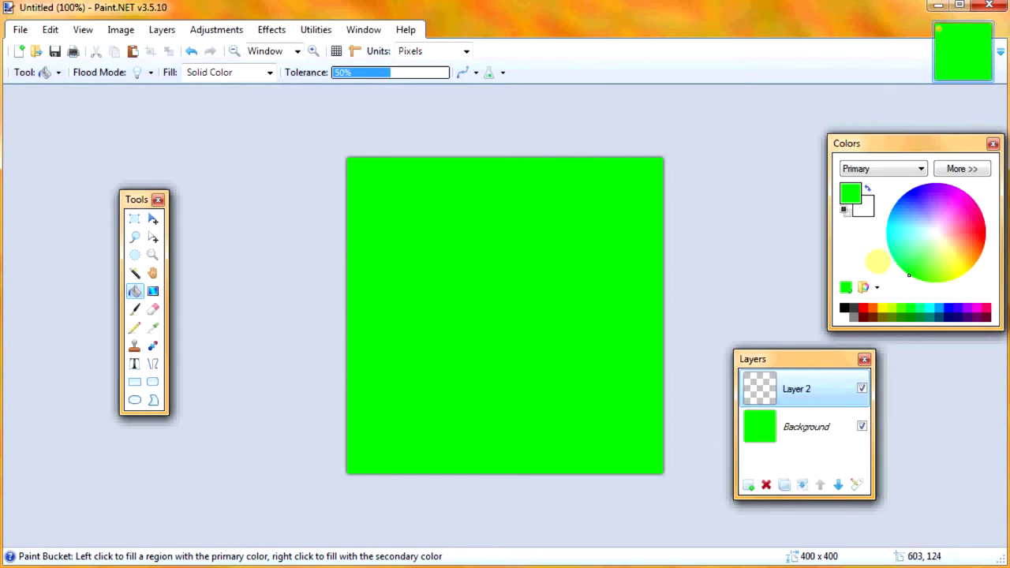
{"action": "left_click_drag", "start_coordinate": [908, 275], "coordinate": [843, 231]}
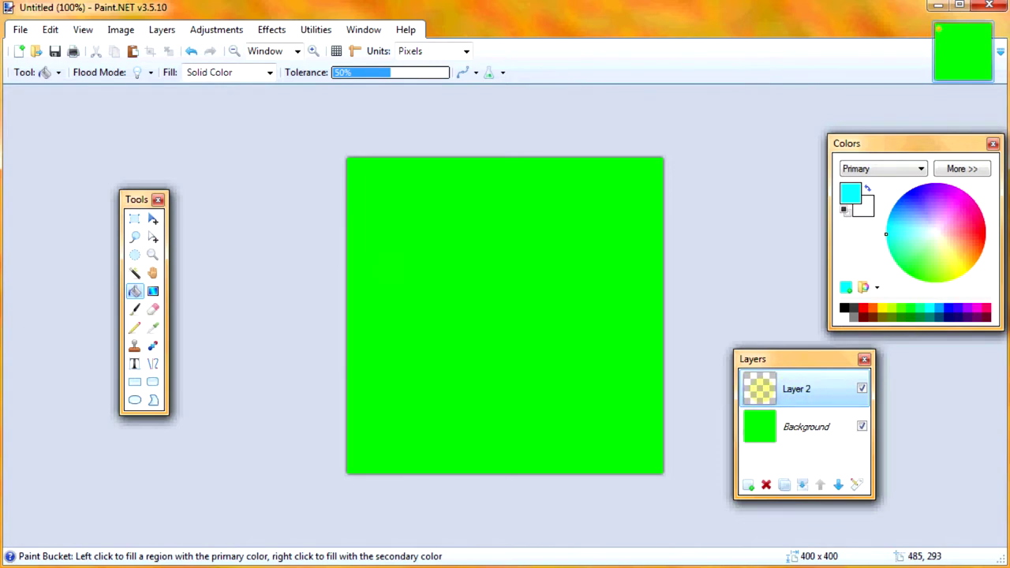
{"action": "double_click", "coordinate": [762, 388]}
{"action": "left_click", "coordinate": [584, 352]}
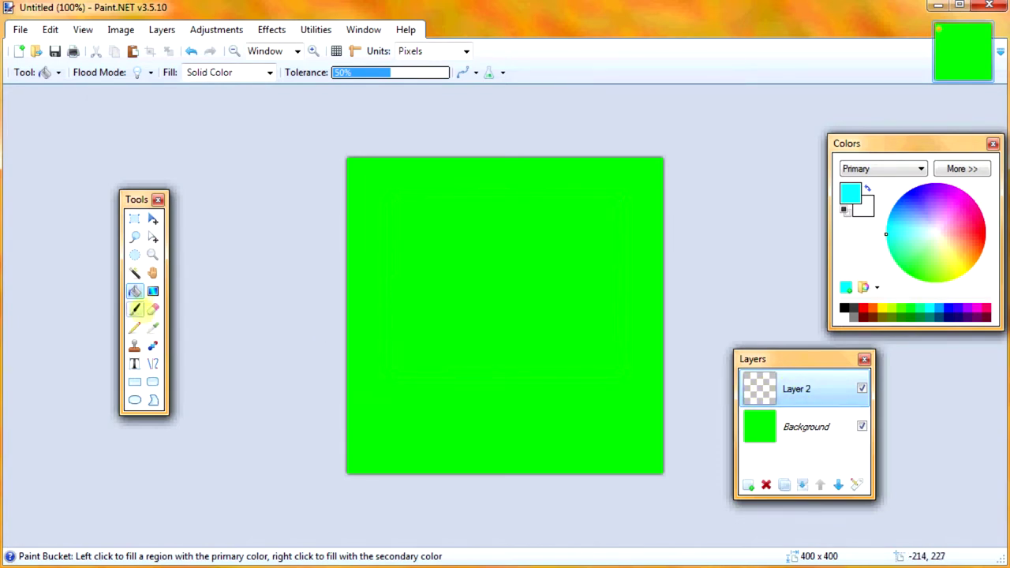
{"action": "left_click", "coordinate": [135, 310]}
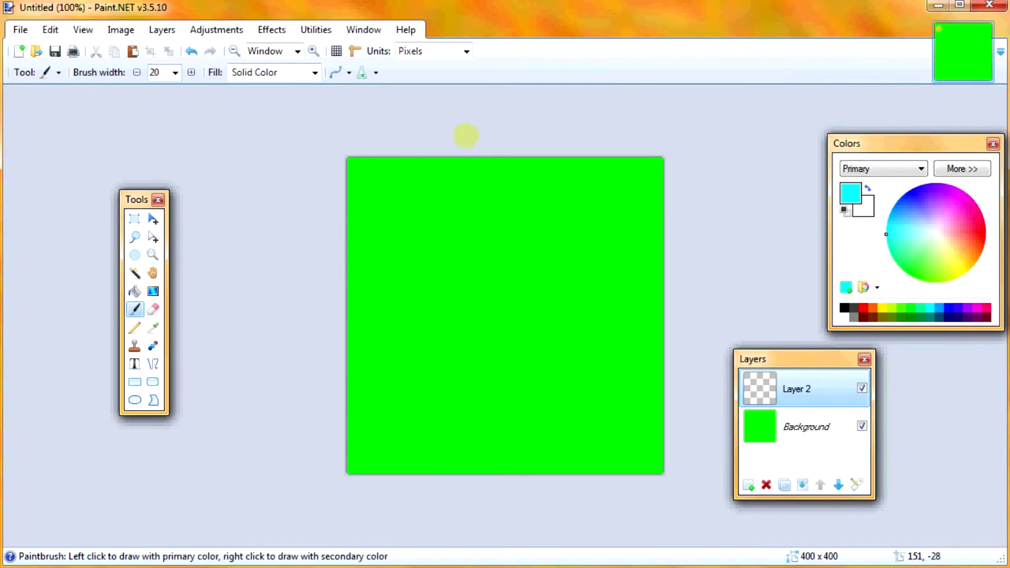
Paint four cyan curves on Layer 2, each running off a canvas edge.
{"action": "mouse_move", "coordinate": [466, 136]}
{"action": "left_mouse_down"}
{"action": "mouse_move", "coordinate": [466, 208]}
{"action": "mouse_move", "coordinate": [503, 302]}
{"action": "mouse_move", "coordinate": [575, 357]}
{"action": "mouse_move", "coordinate": [672, 372]}
{"action": "mouse_move", "coordinate": [649, 368]}
{"action": "left_mouse_up"}
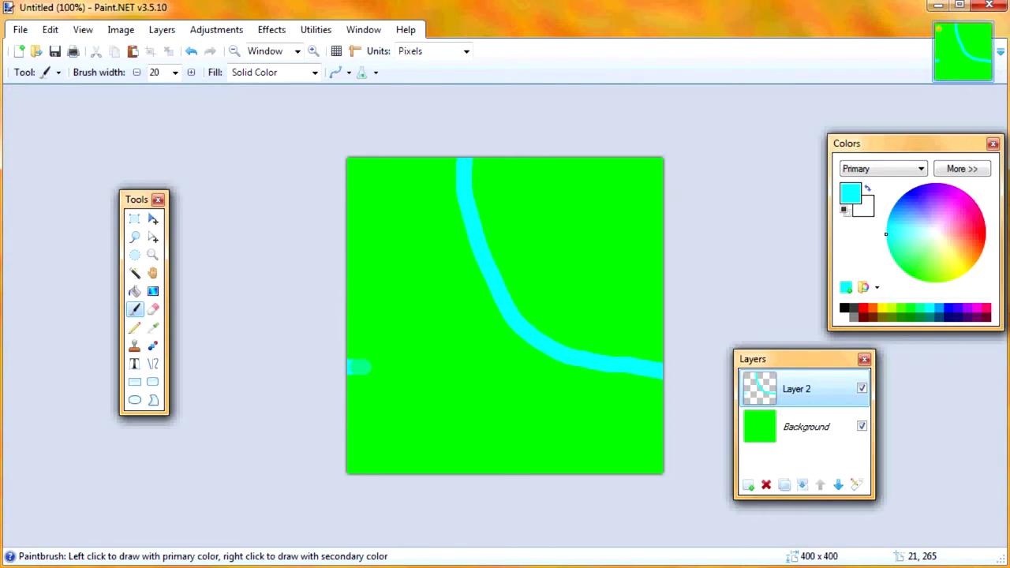
{"action": "mouse_move", "coordinate": [365, 367]}
{"action": "left_mouse_down"}
{"action": "mouse_move", "coordinate": [496, 403]}
{"action": "mouse_move", "coordinate": [583, 471]}
{"action": "left_mouse_up"}
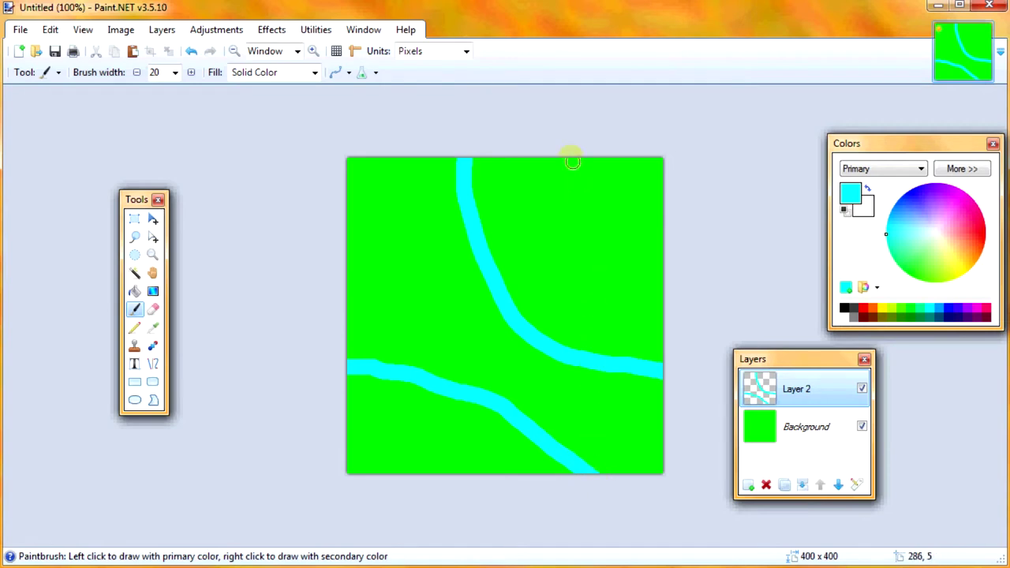
{"action": "left_click_drag", "start_coordinate": [568, 158], "coordinate": [672, 233]}
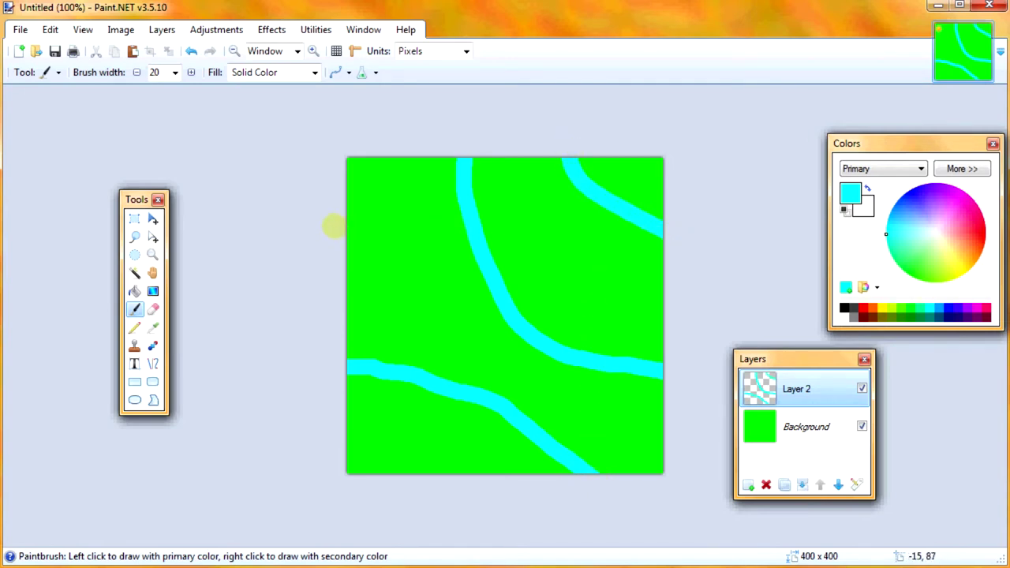
{"action": "mouse_move", "coordinate": [333, 227]}
{"action": "left_mouse_down"}
{"action": "mouse_move", "coordinate": [401, 239]}
{"action": "mouse_move", "coordinate": [448, 281]}
{"action": "mouse_move", "coordinate": [468, 352]}
{"action": "mouse_move", "coordinate": [468, 489]}
{"action": "left_mouse_up"}
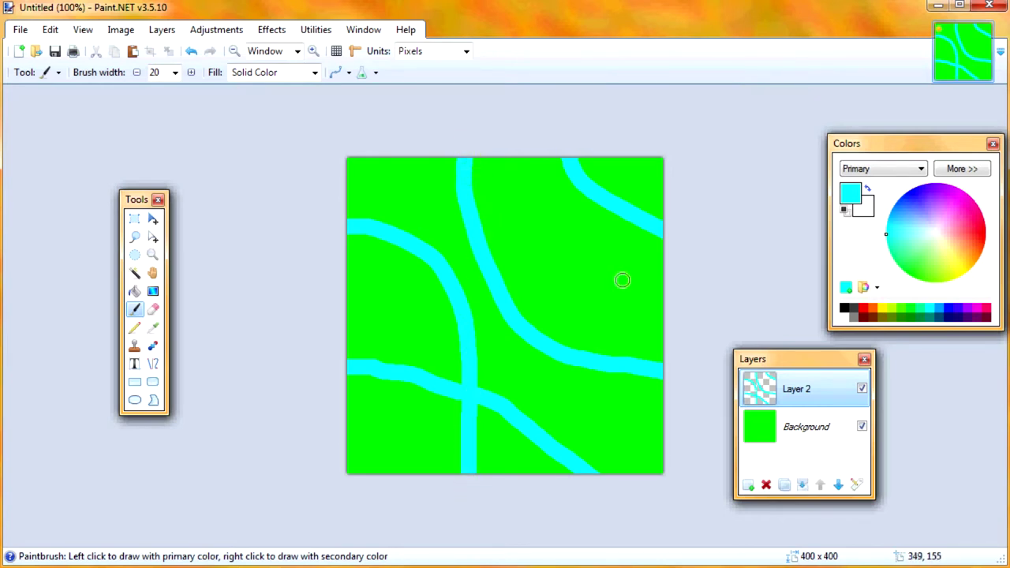
Add Layer 3 and paint four blue curves running between the canvas edges.
{"action": "left_click", "coordinate": [748, 485]}
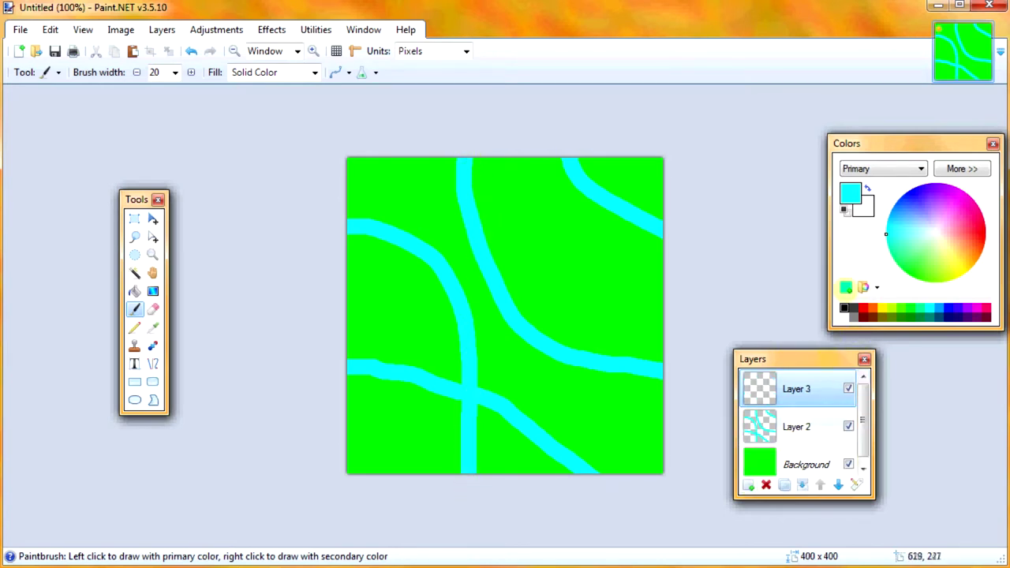
{"action": "left_click_drag", "start_coordinate": [919, 229], "coordinate": [907, 191]}
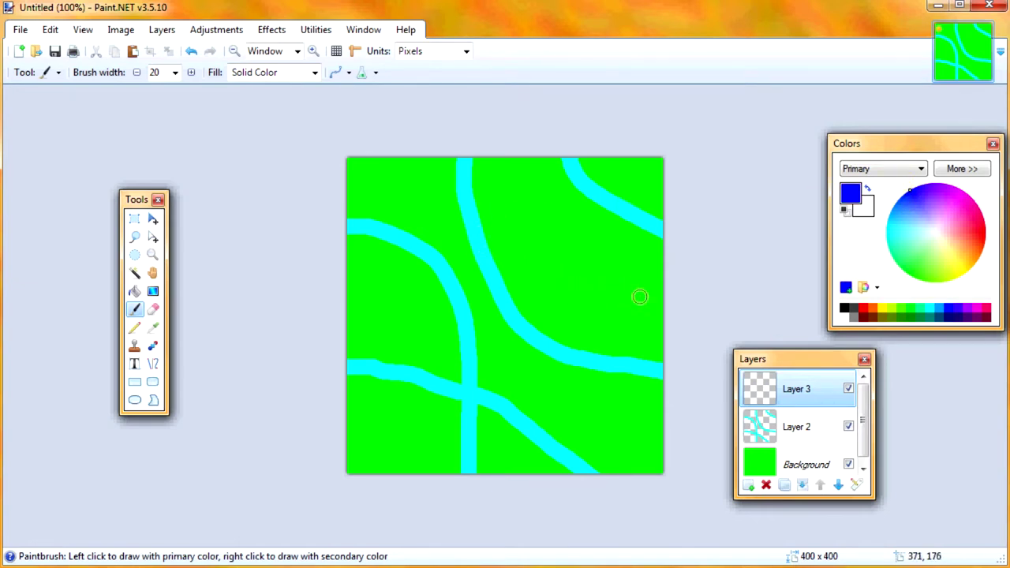
{"action": "mouse_move", "coordinate": [675, 318]}
{"action": "left_mouse_down"}
{"action": "mouse_move", "coordinate": [613, 322]}
{"action": "mouse_move", "coordinate": [517, 480]}
{"action": "left_mouse_up"}
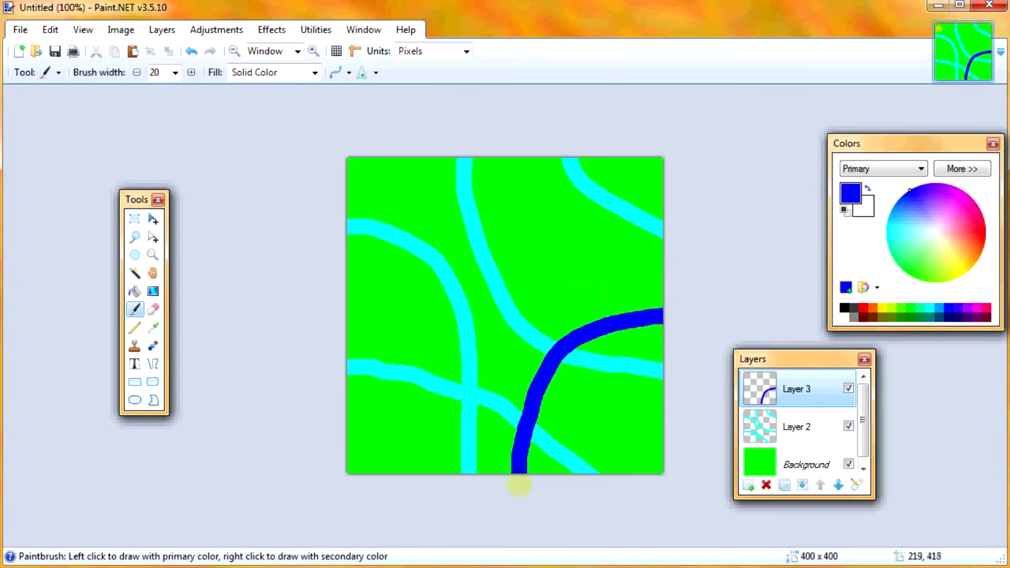
{"action": "mouse_move", "coordinate": [518, 158]}
{"action": "left_mouse_down"}
{"action": "mouse_move", "coordinate": [483, 286]}
{"action": "mouse_move", "coordinate": [348, 229]}
{"action": "left_mouse_up"}
{"action": "mouse_move", "coordinate": [668, 257]}
{"action": "left_mouse_down"}
{"action": "mouse_move", "coordinate": [635, 228]}
{"action": "mouse_move", "coordinate": [590, 156]}
{"action": "left_mouse_up"}
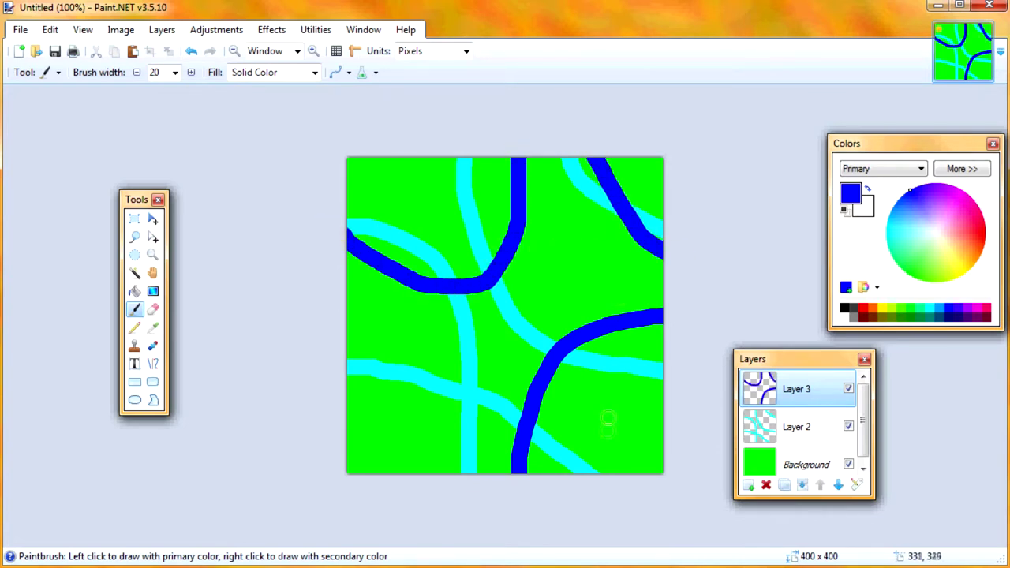
{"action": "mouse_move", "coordinate": [609, 475]}
{"action": "left_mouse_down"}
{"action": "mouse_move", "coordinate": [435, 338]}
{"action": "mouse_move", "coordinate": [339, 329]}
{"action": "left_mouse_up"}
Add Layer 4, paint magenta curves after undoing bad strokes, and merge everything into Layer 2.
{"action": "key", "text": "ctrl+shift+n"}
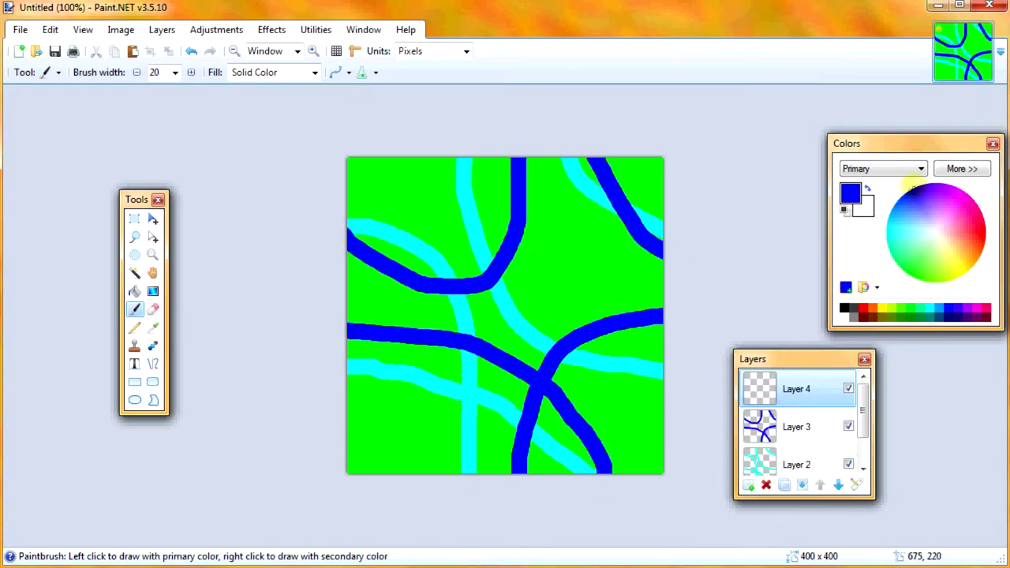
{"action": "left_click", "coordinate": [955, 188]}
{"action": "mouse_move", "coordinate": [336, 432]}
{"action": "left_mouse_down"}
{"action": "mouse_move", "coordinate": [412, 387]}
{"action": "mouse_move", "coordinate": [341, 189]}
{"action": "left_mouse_up"}
{"action": "mouse_move", "coordinate": [666, 188]}
{"action": "left_mouse_down"}
{"action": "mouse_move", "coordinate": [631, 193]}
{"action": "mouse_move", "coordinate": [488, 384]}
{"action": "mouse_move", "coordinate": [440, 481]}
{"action": "left_mouse_up"}
{"action": "key", "text": "ctrl+z"}
{"action": "mouse_move", "coordinate": [664, 193]}
{"action": "left_mouse_down"}
{"action": "mouse_move", "coordinate": [582, 223]}
{"action": "mouse_move", "coordinate": [483, 362]}
{"action": "mouse_move", "coordinate": [440, 477]}
{"action": "left_mouse_up"}
{"action": "key", "text": "ctrl+z"}
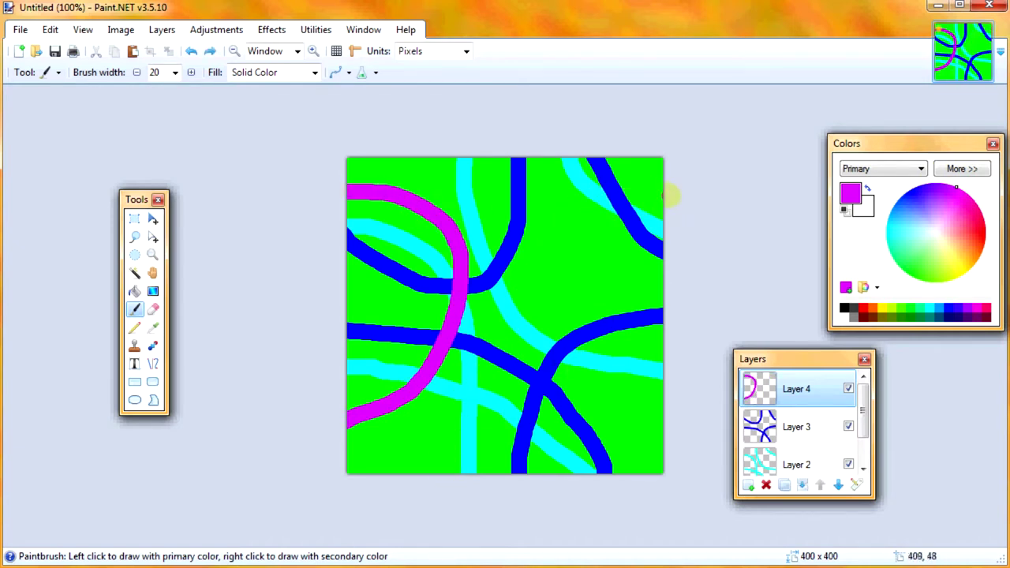
{"action": "mouse_move", "coordinate": [670, 193]}
{"action": "left_mouse_down"}
{"action": "mouse_move", "coordinate": [474, 369]}
{"action": "mouse_move", "coordinate": [483, 475]}
{"action": "left_mouse_up"}
{"action": "mouse_move", "coordinate": [480, 158]}
{"action": "left_mouse_down"}
{"action": "mouse_move", "coordinate": [557, 347]}
{"action": "mouse_move", "coordinate": [608, 392]}
{"action": "mouse_move", "coordinate": [671, 410]}
{"action": "left_mouse_up"}
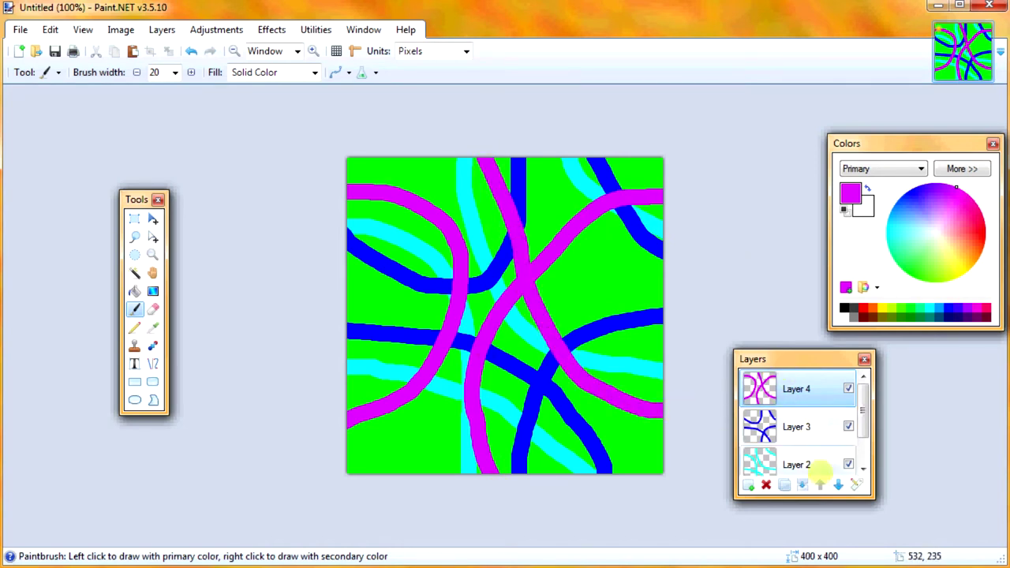
{"action": "left_click", "coordinate": [803, 484]}
{"action": "left_click", "coordinate": [802, 484]}
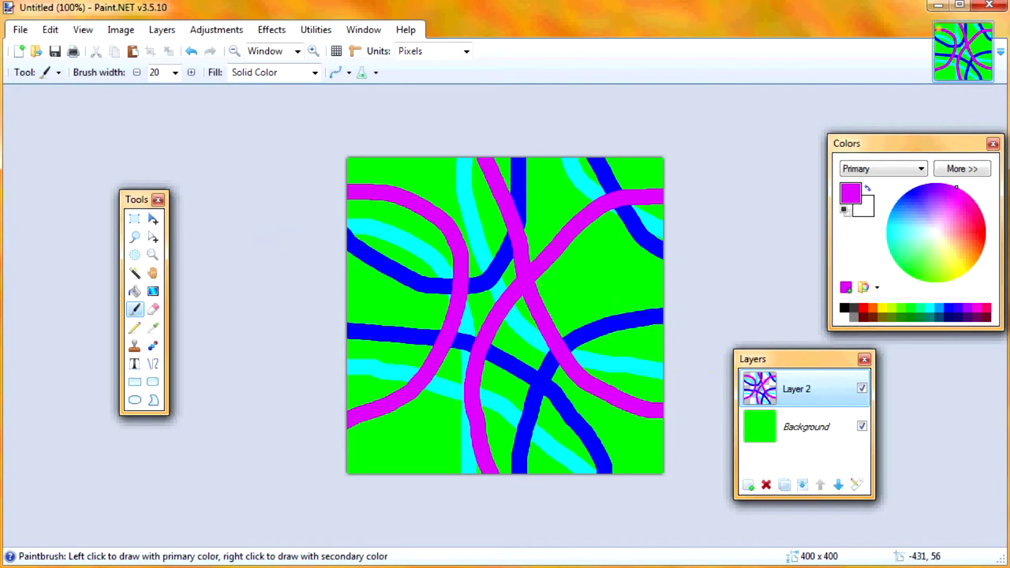
Select all of Layer 2 and shift its lines up and to the left.
{"action": "left_click", "coordinate": [135, 218]}
{"action": "key", "text": "ctrl+a"}
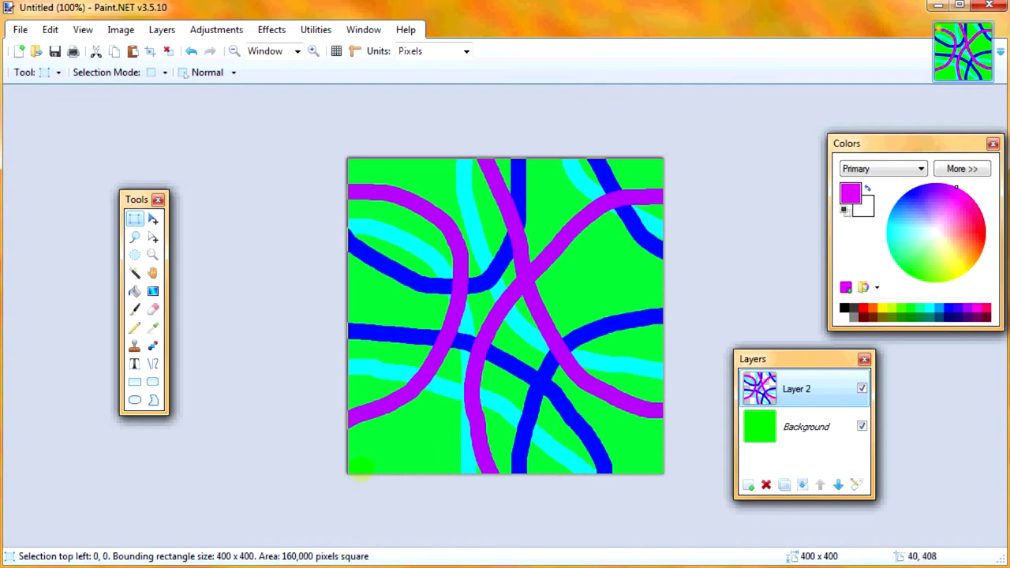
{"action": "left_click", "coordinate": [153, 218]}
{"action": "left_click_drag", "start_coordinate": [527, 384], "coordinate": [357, 231]}
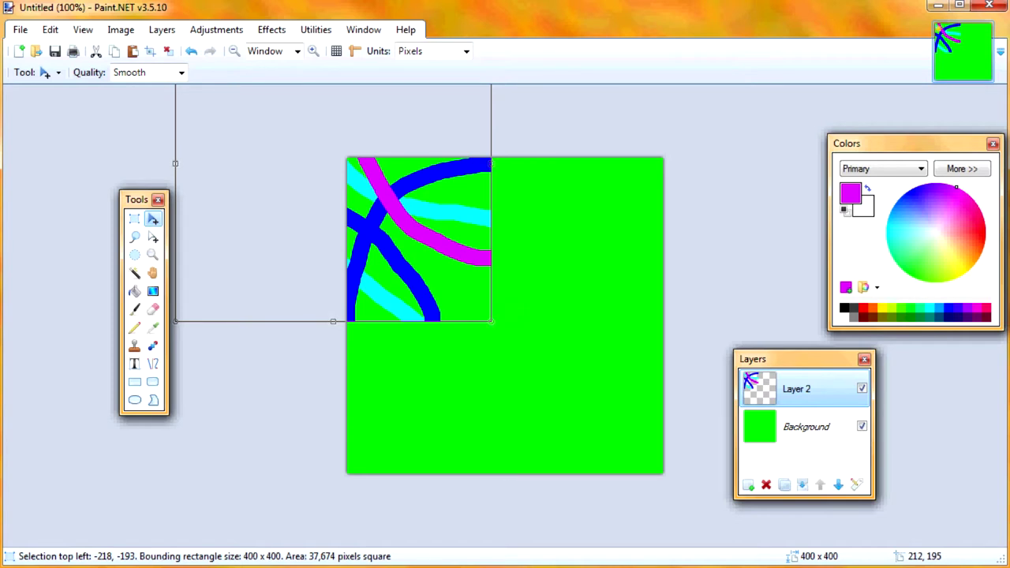
Erase the green Background layer's pixels and make Layer 2 active again.
{"action": "key", "text": "ctrl+a"}
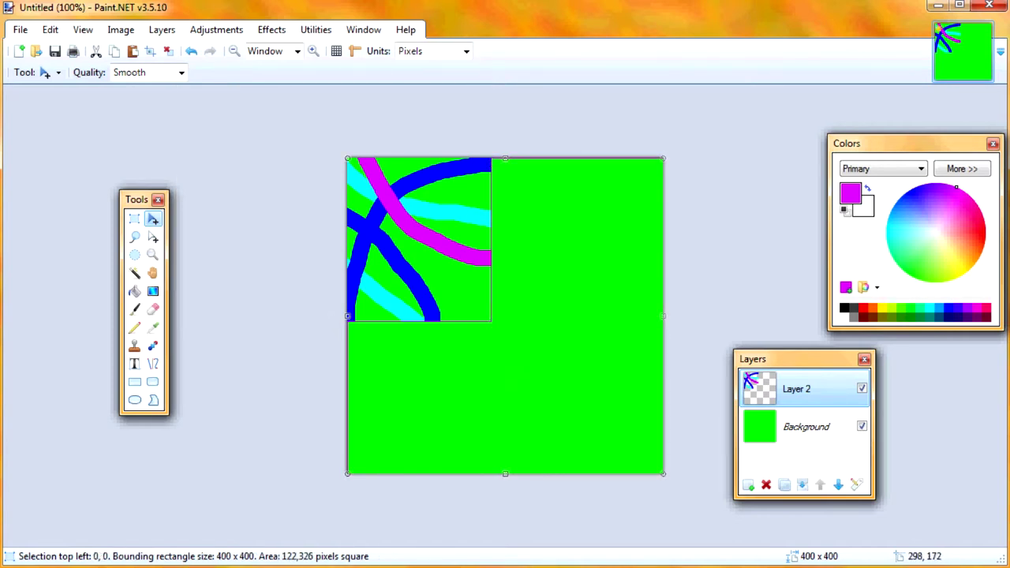
{"action": "left_click", "coordinate": [786, 430]}
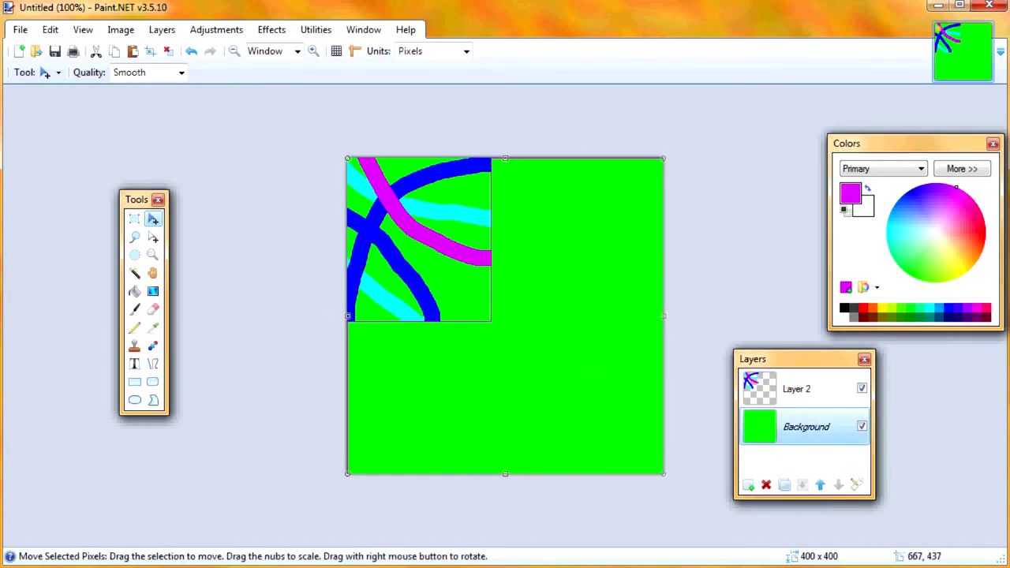
{"action": "key", "text": "Delete"}
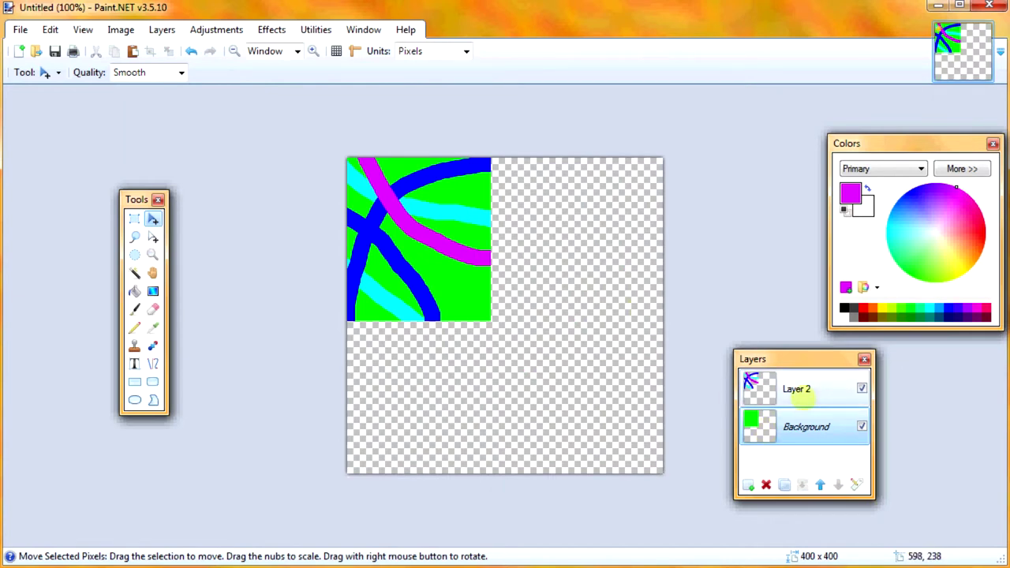
{"action": "left_click", "coordinate": [790, 387]}
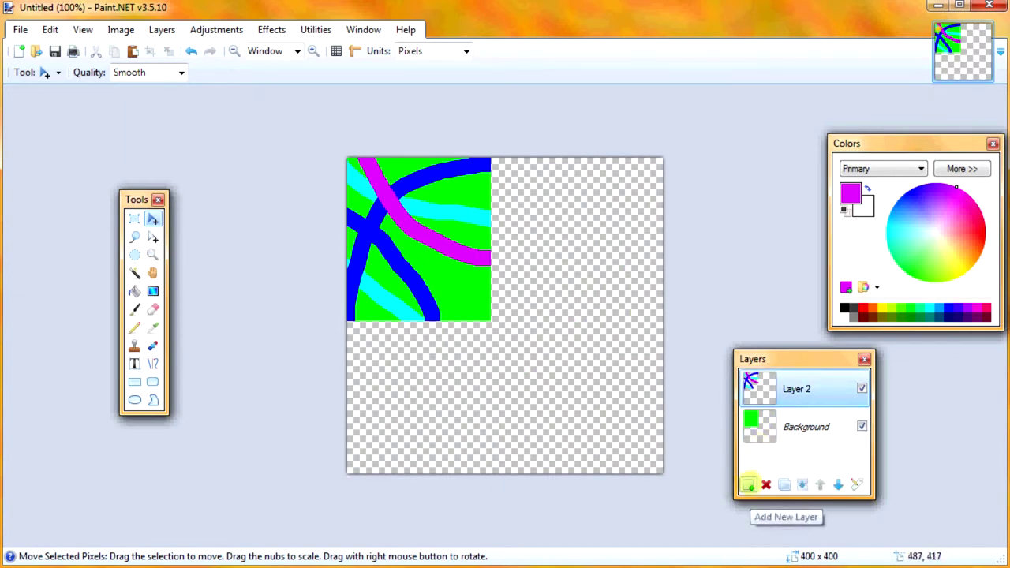
{"action": "left_click", "coordinate": [152, 254]}
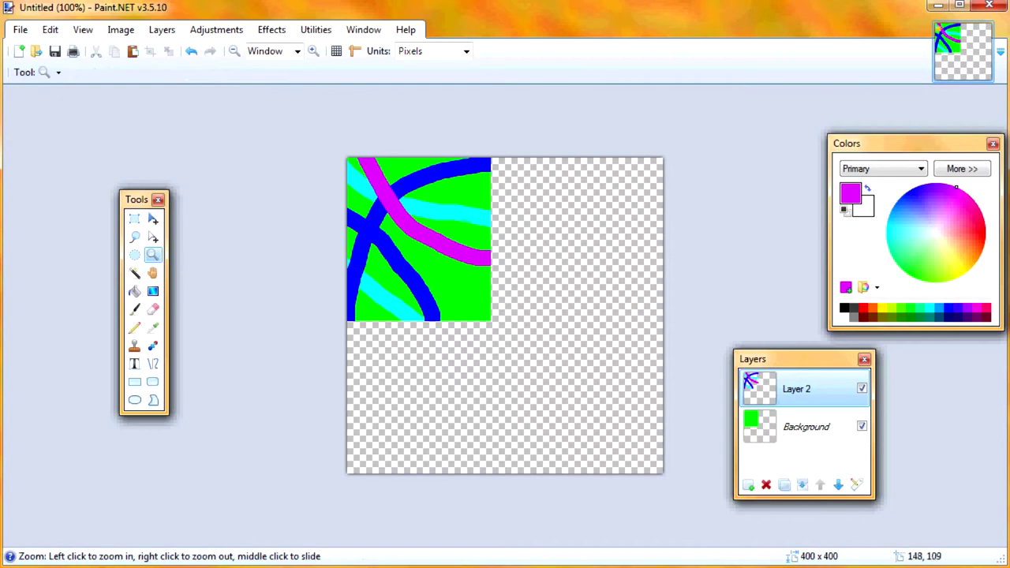
Paste a copy of the curved strokes beside the green quadrant.
{"action": "left_click_drag", "start_coordinate": [461, 202], "coordinate": [546, 305]}
{"action": "right_click", "coordinate": [461, 307]}
{"action": "right_click", "coordinate": [492, 293]}
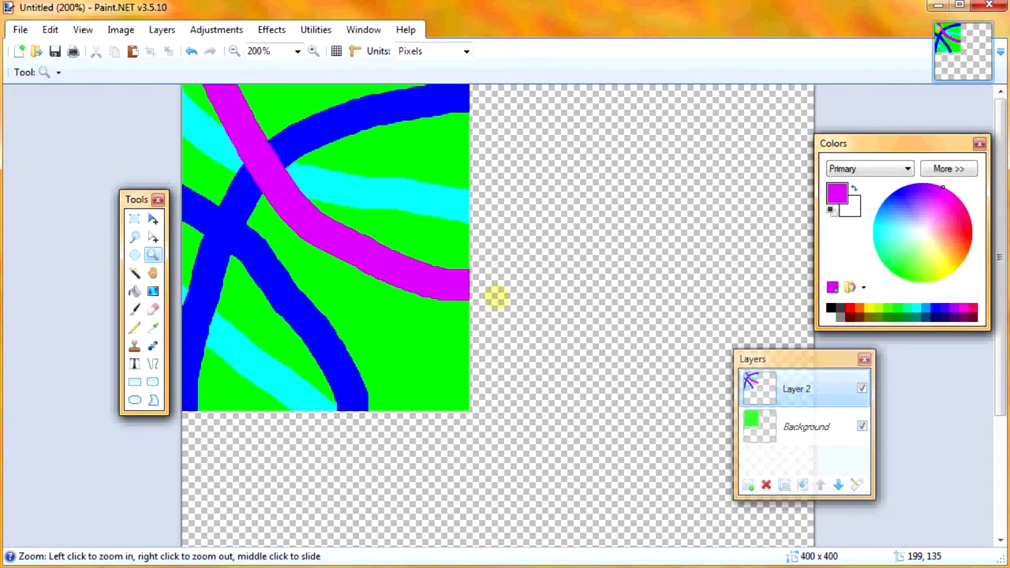
{"action": "right_click", "coordinate": [513, 291]}
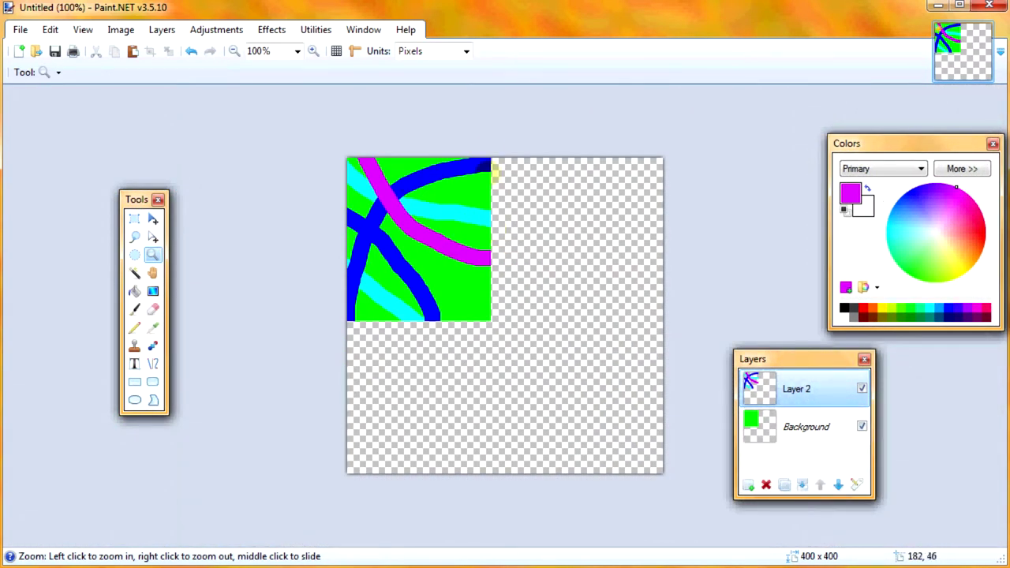
{"action": "left_click", "coordinate": [505, 307]}
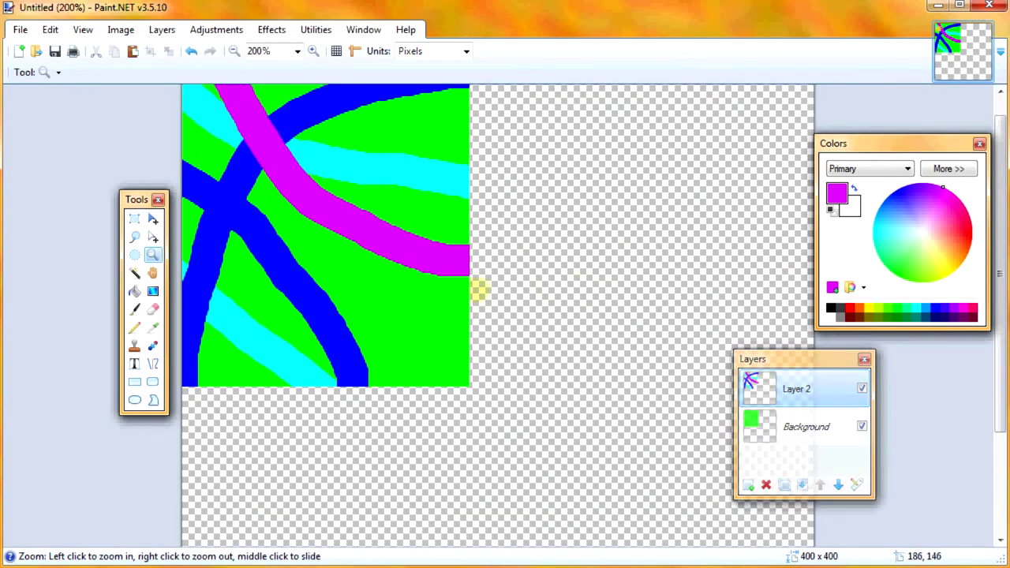
{"action": "key", "text": "ctrl+v"}
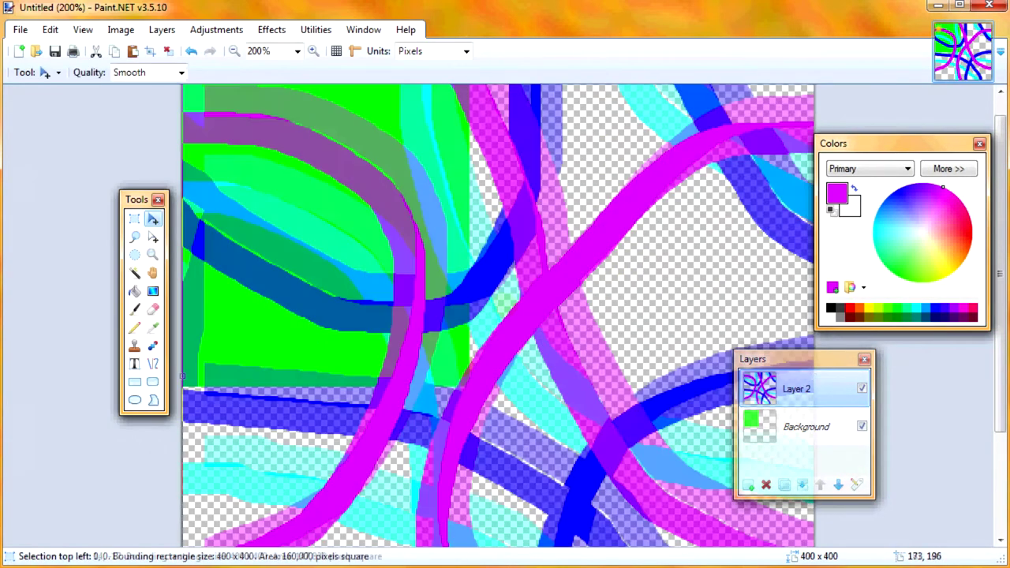
{"action": "left_click_drag", "start_coordinate": [554, 237], "coordinate": [596, 274]}
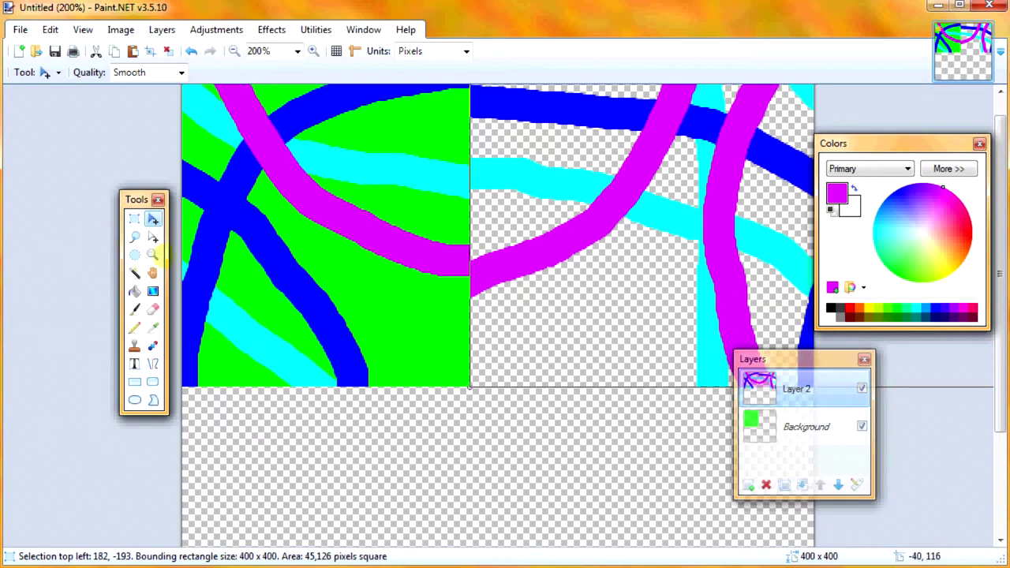
Move the pasted strokes into the lower quadrant, lining them up exactly with the seam.
{"action": "left_click", "coordinate": [152, 254]}
{"action": "left_click_drag", "start_coordinate": [450, 408], "coordinate": [367, 387]}
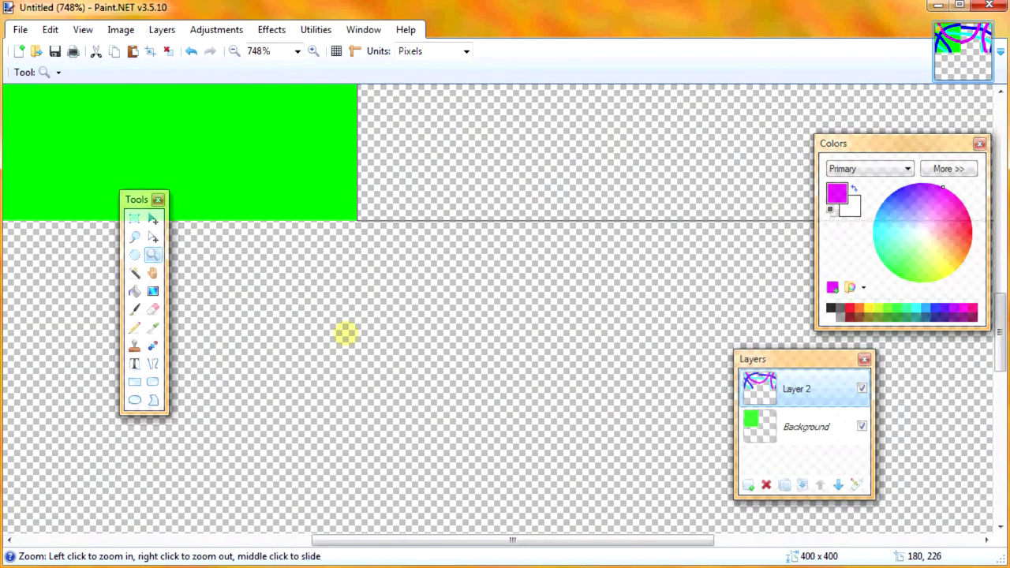
{"action": "key", "text": "m"}
{"action": "left_click_drag", "start_coordinate": [347, 330], "coordinate": [305, 342]}
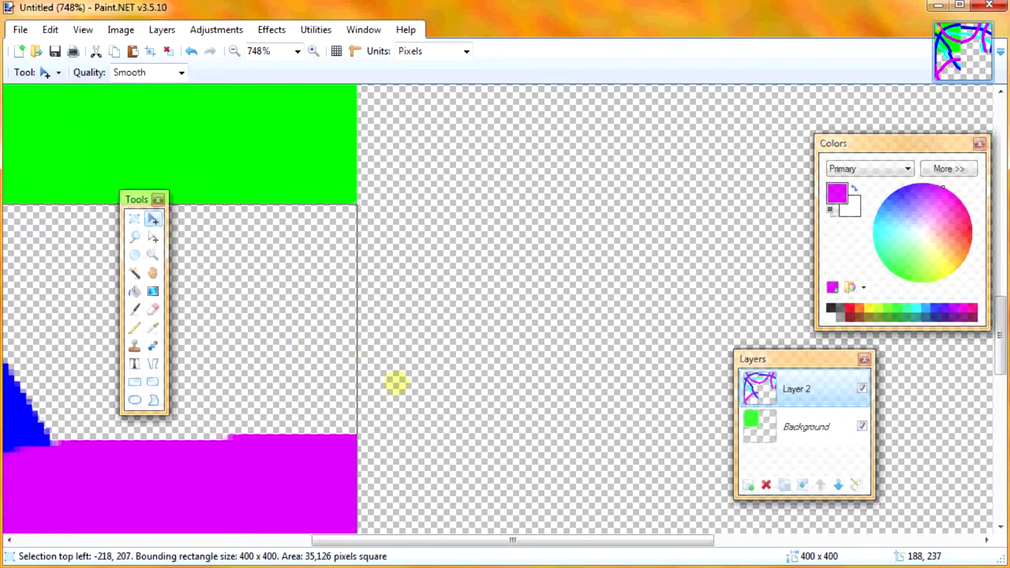
{"action": "left_click_drag", "start_coordinate": [404, 383], "coordinate": [413, 307]}
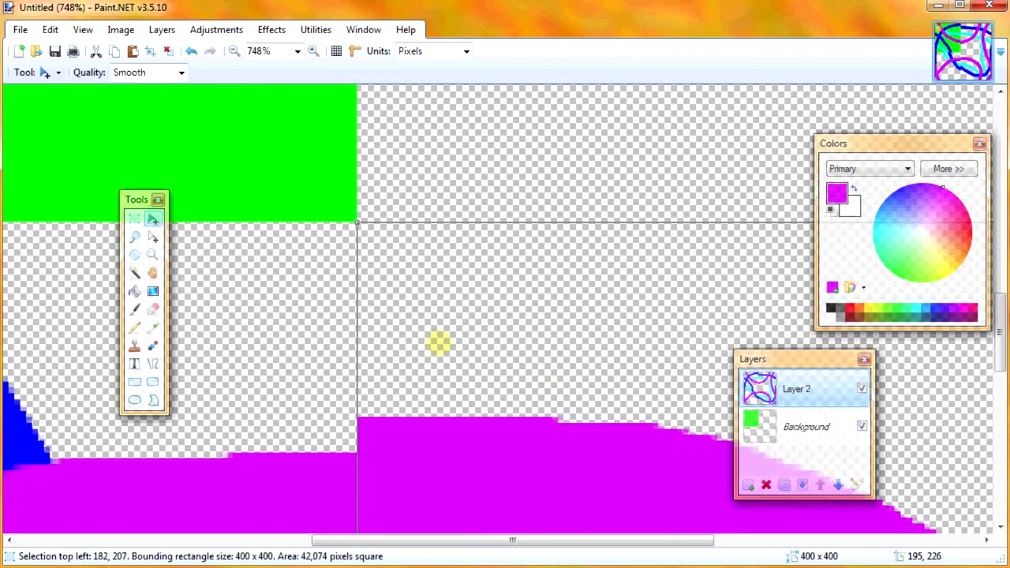
{"action": "left_click_drag", "start_coordinate": [439, 342], "coordinate": [444, 350]}
Deselect, then select and delete the jagged end of the magenta band at the seam.
{"action": "left_click", "coordinate": [152, 254]}
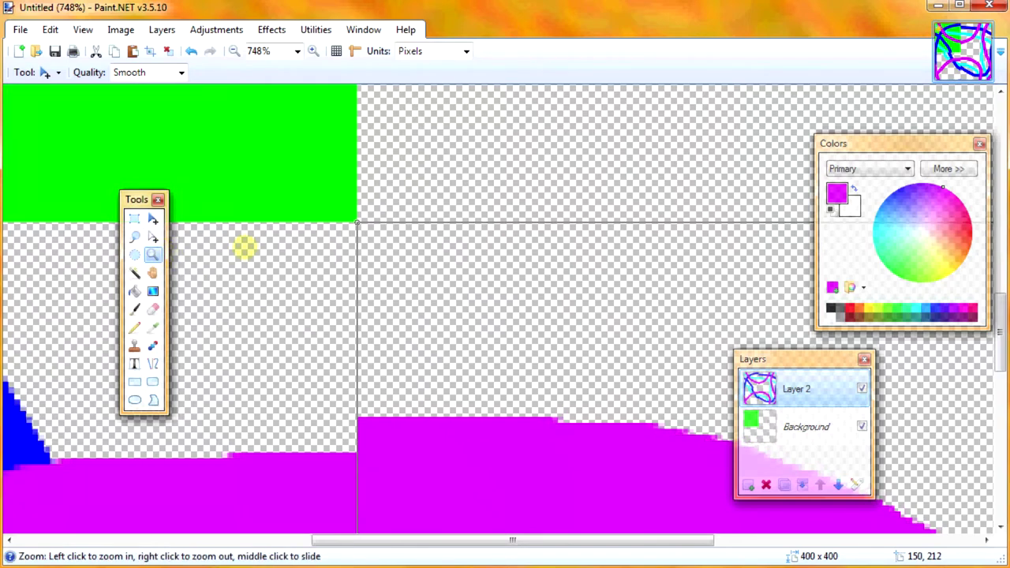
{"action": "left_click", "coordinate": [244, 248]}
{"action": "right_click", "coordinate": [244, 247]}
{"action": "right_click", "coordinate": [499, 305]}
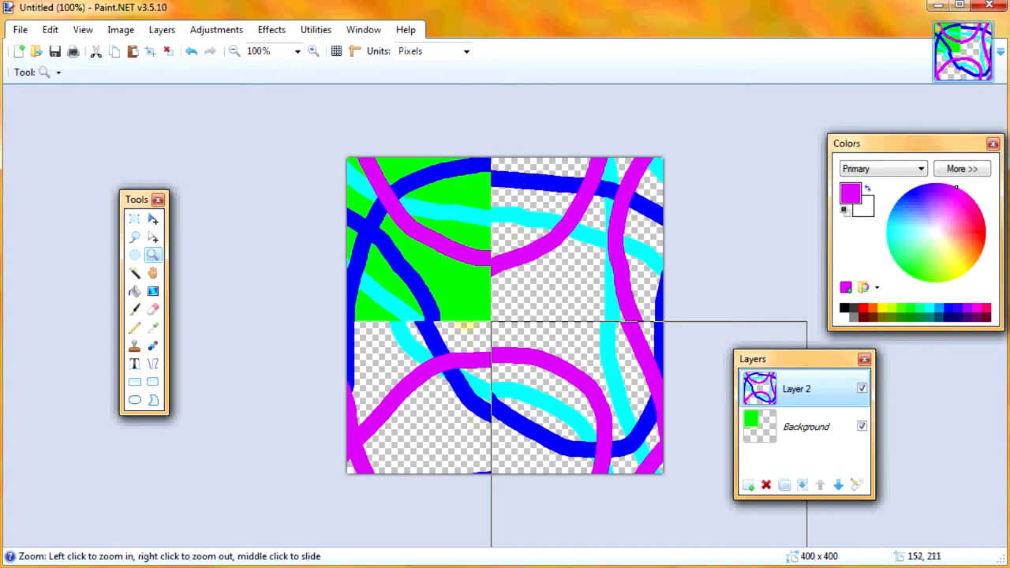
{"action": "left_click_drag", "start_coordinate": [517, 377], "coordinate": [471, 329]}
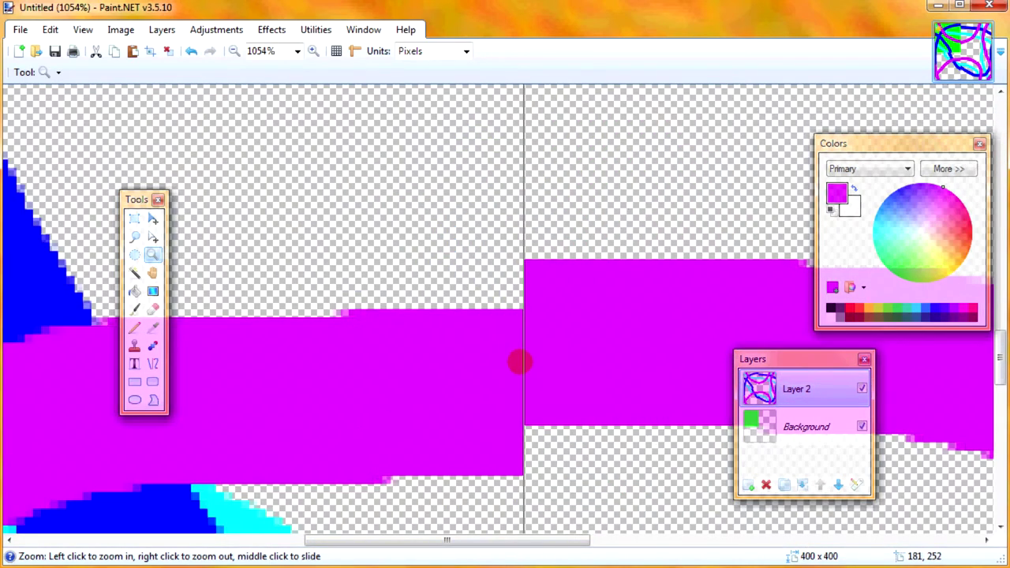
{"action": "left_click", "coordinate": [50, 29]}
{"action": "left_click", "coordinate": [131, 247]}
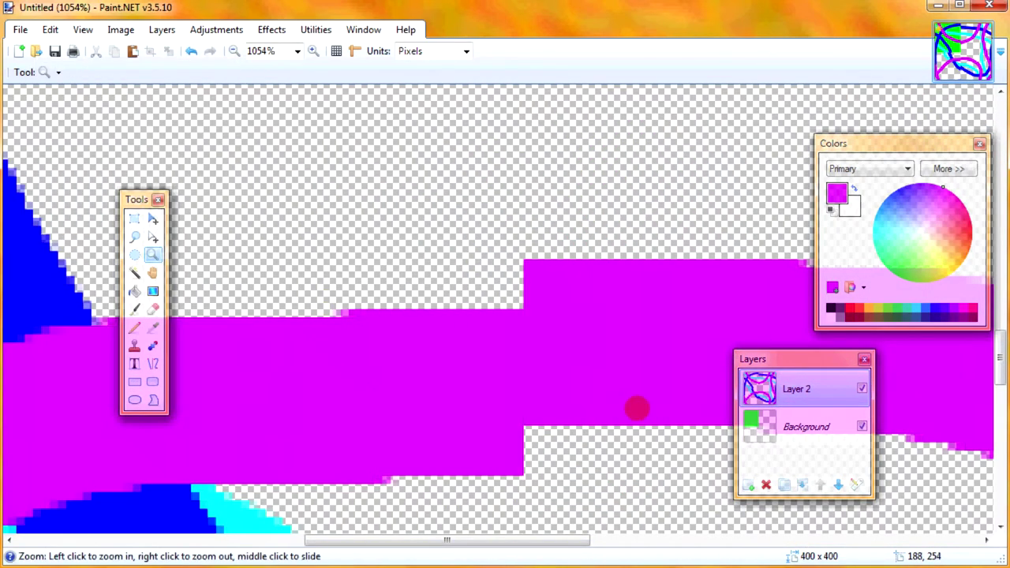
{"action": "left_click", "coordinate": [134, 219]}
{"action": "mouse_move", "coordinate": [309, 185]}
{"action": "left_mouse_down"}
{"action": "mouse_move", "coordinate": [350, 244]}
{"action": "mouse_move", "coordinate": [681, 478]}
{"action": "mouse_move", "coordinate": [658, 203]}
{"action": "left_mouse_up"}
{"action": "scroll", "coordinate": [507, 268], "scroll_direction": "up", "scroll_amount": 5}
{"action": "scroll", "coordinate": [372, 165], "scroll_direction": "down", "scroll_amount": 1}
{"action": "mouse_move", "coordinate": [349, 119]}
{"action": "left_mouse_down"}
{"action": "mouse_move", "coordinate": [575, 241]}
{"action": "mouse_move", "coordinate": [647, 397]}
{"action": "left_mouse_up"}
{"action": "key", "text": "Delete"}
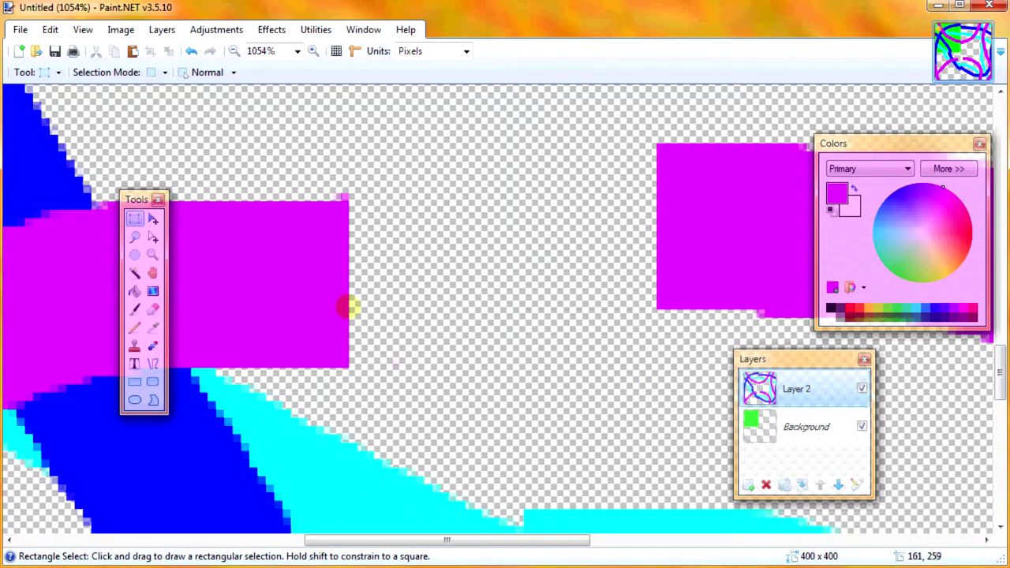
Pick magenta from the image and repaint the band smoothly across the seam.
{"action": "left_click", "coordinate": [152, 327]}
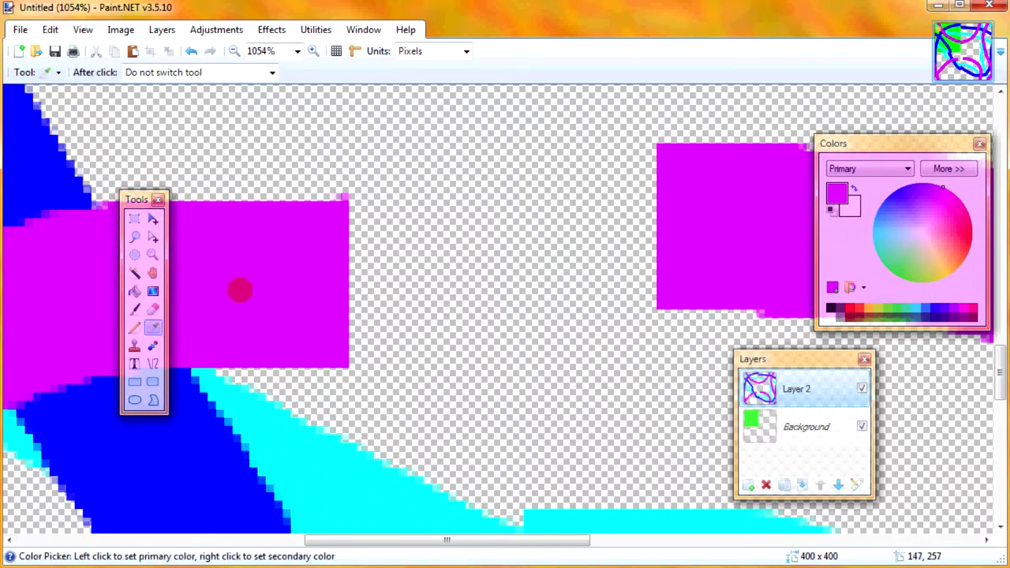
{"action": "left_click", "coordinate": [136, 309]}
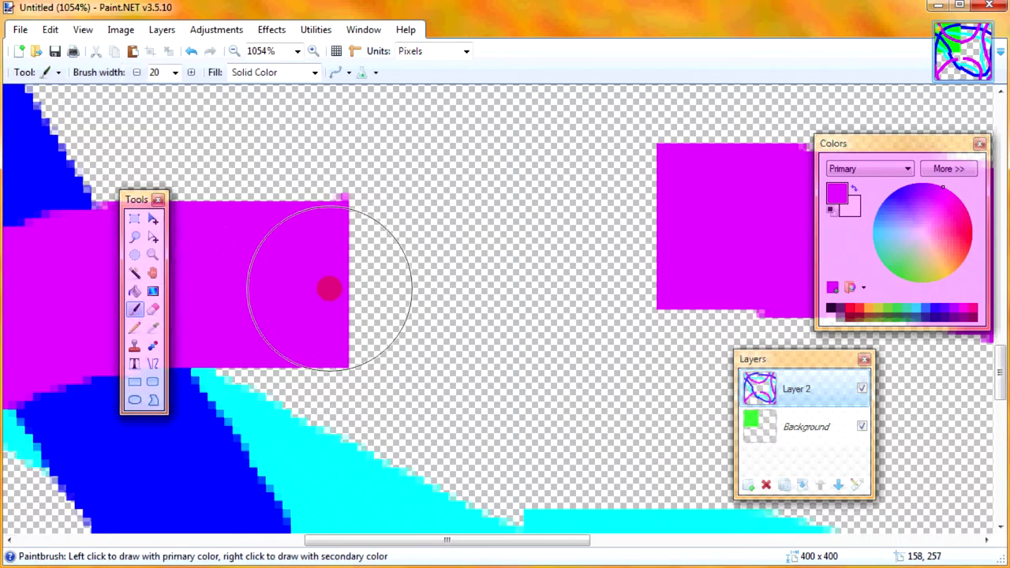
{"action": "mouse_move", "coordinate": [328, 286]}
{"action": "left_mouse_down"}
{"action": "mouse_move", "coordinate": [535, 228]}
{"action": "mouse_move", "coordinate": [649, 223]}
{"action": "left_mouse_up"}
{"action": "left_click", "coordinate": [152, 254]}
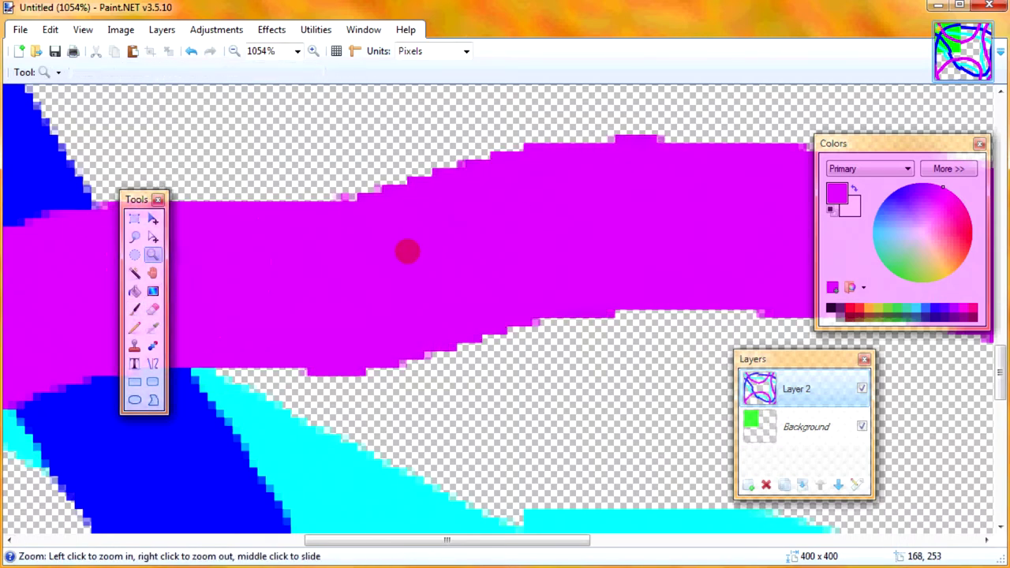
{"action": "right_click", "coordinate": [444, 282]}
{"action": "right_click", "coordinate": [444, 282]}
{"action": "right_click", "coordinate": [544, 370]}
{"action": "right_click", "coordinate": [545, 369]}
{"action": "right_click", "coordinate": [544, 370]}
{"action": "right_click", "coordinate": [544, 369]}
{"action": "right_click", "coordinate": [544, 369]}
{"action": "right_click", "coordinate": [544, 369]}
{"action": "right_click", "coordinate": [545, 369]}
{"action": "right_click", "coordinate": [544, 370]}
{"action": "right_click", "coordinate": [544, 370]}
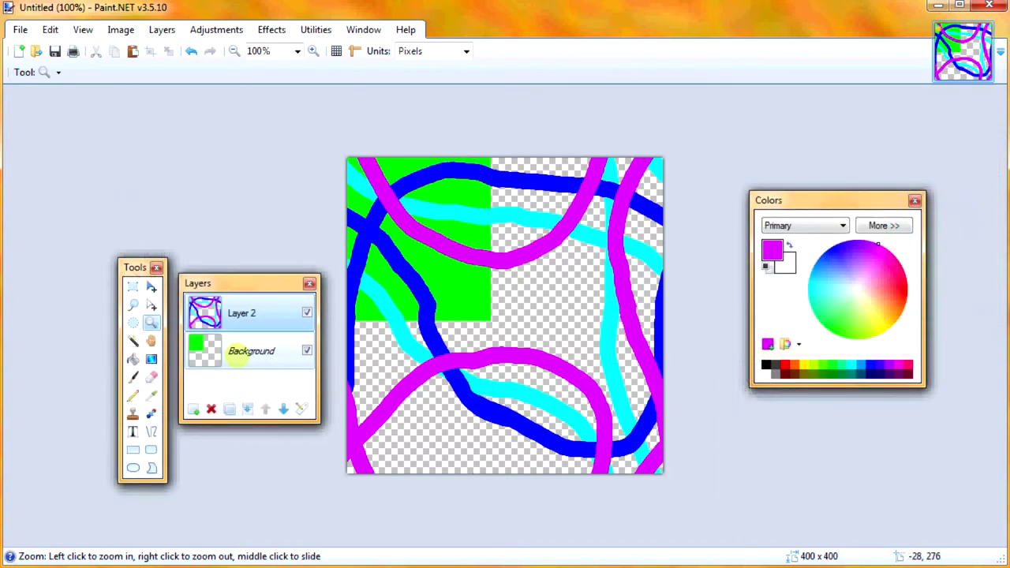
{"action": "left_click", "coordinate": [236, 353]}
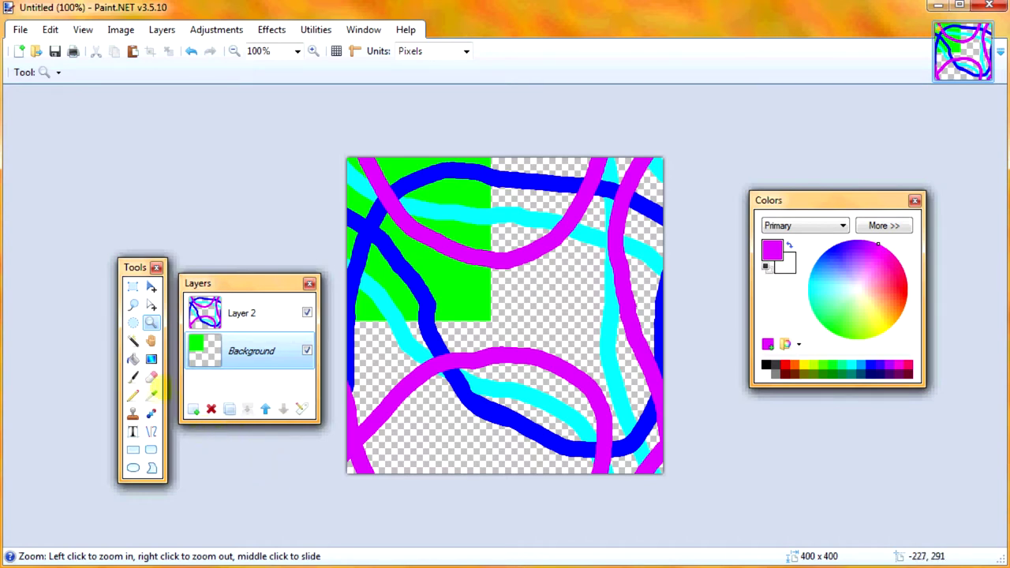
Pick the background green and bucket-fill the Background layer's transparent areas with it.
{"action": "left_click", "coordinate": [151, 394]}
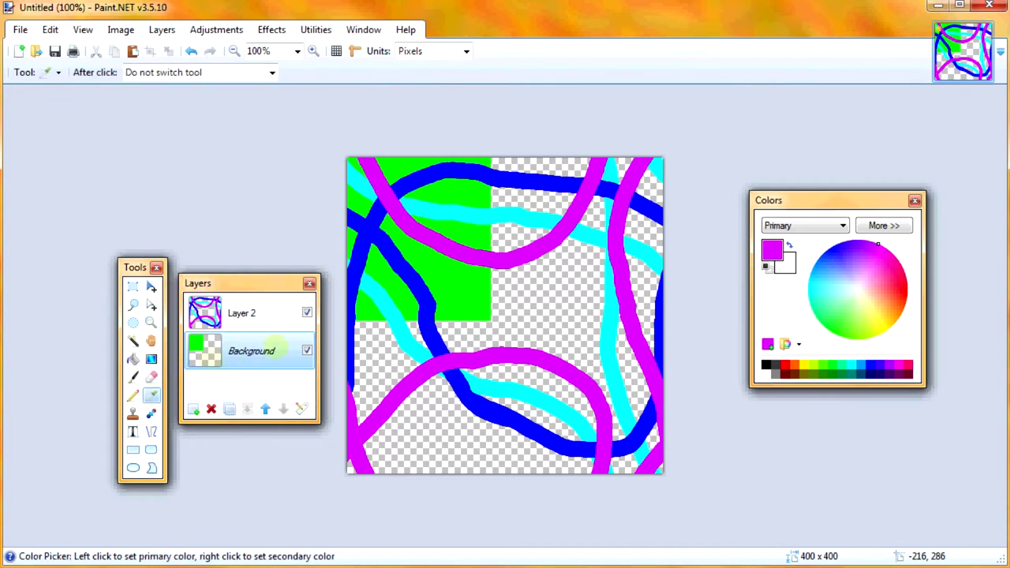
{"action": "left_click", "coordinate": [465, 304]}
{"action": "left_click", "coordinate": [133, 359]}
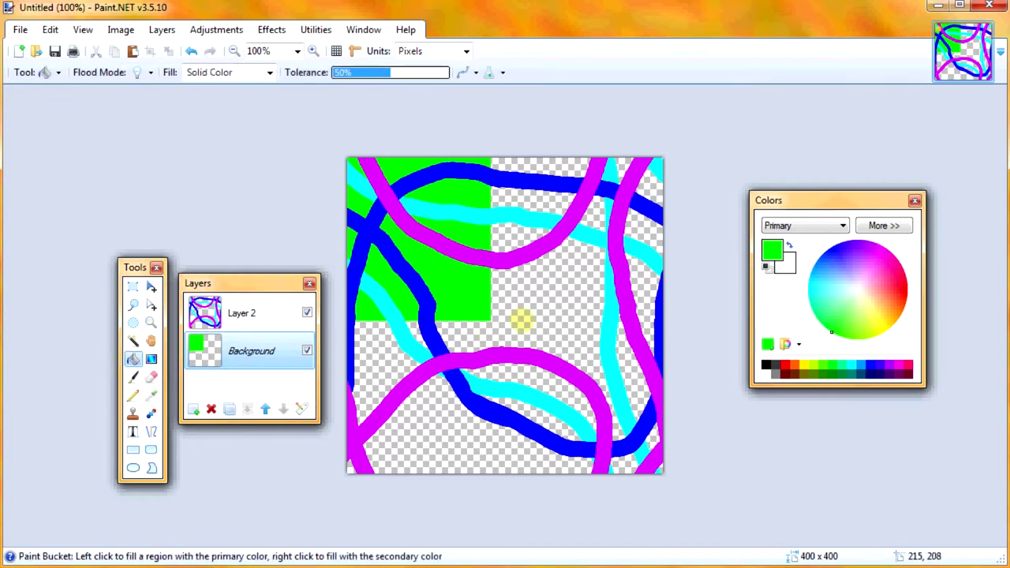
{"action": "left_click", "coordinate": [523, 321]}
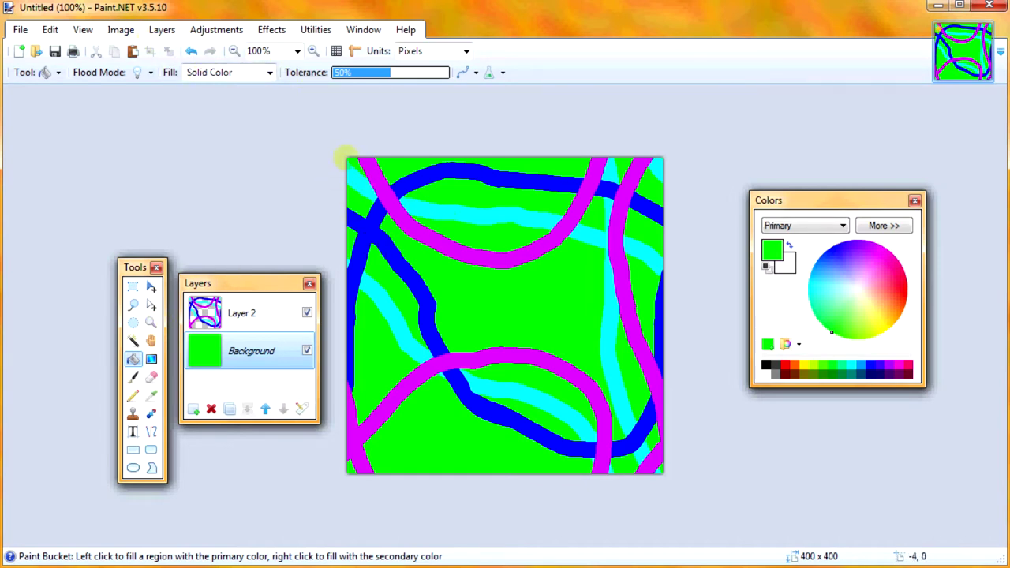
{"action": "left_click", "coordinate": [151, 322]}
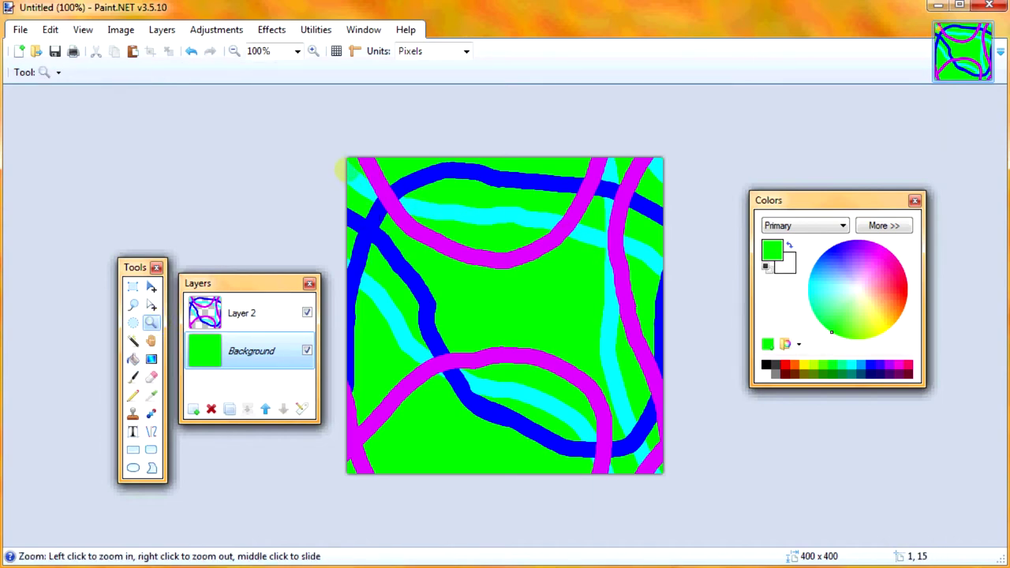
{"action": "left_click_drag", "start_coordinate": [352, 168], "coordinate": [400, 117]}
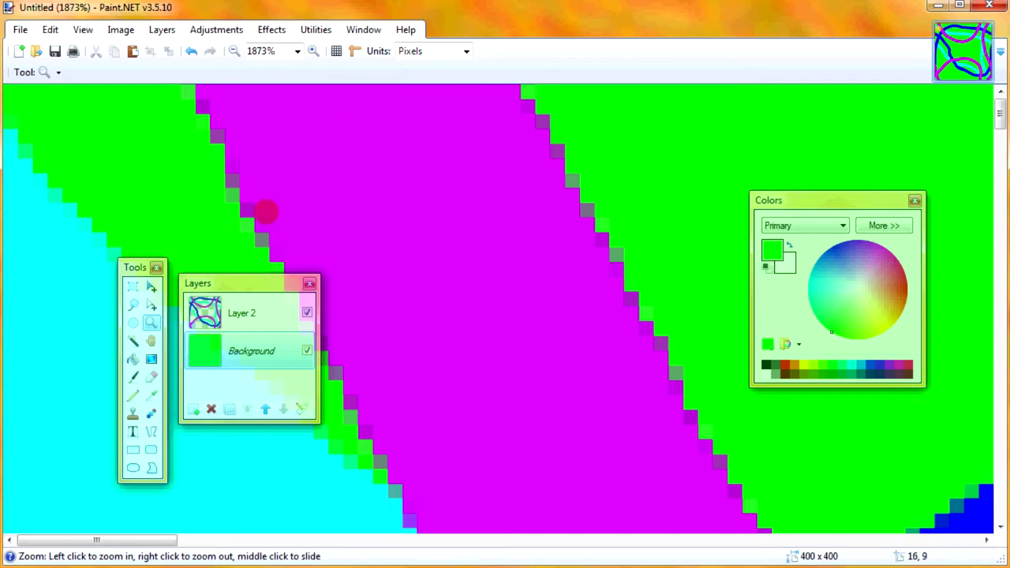
Rectangle-select the whole 400 x 400 canvas and make Layer 2 active.
{"action": "right_click", "coordinate": [390, 165]}
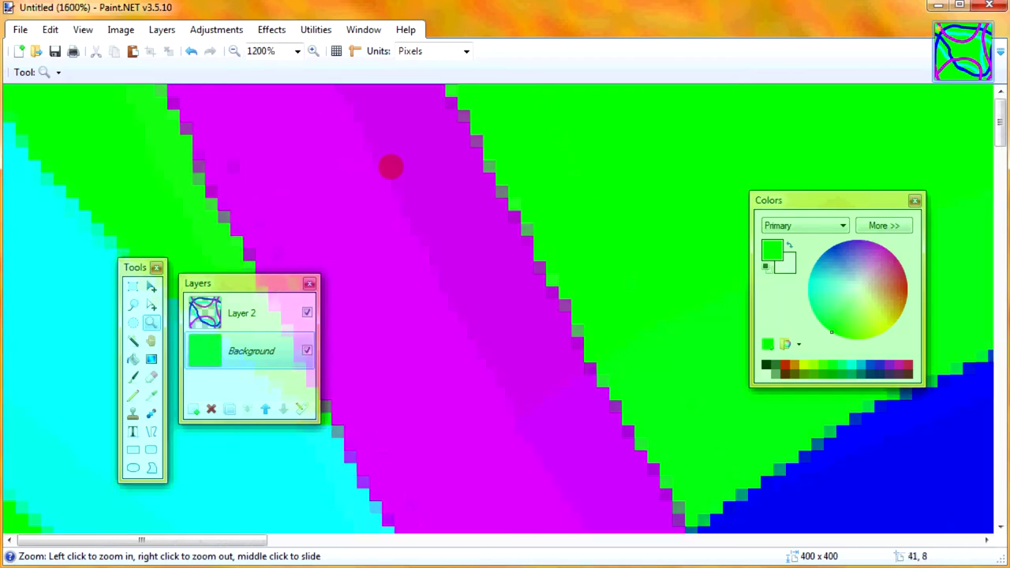
{"action": "right_click", "coordinate": [390, 165]}
{"action": "right_click", "coordinate": [363, 159]}
{"action": "right_click", "coordinate": [332, 154]}
{"action": "right_click", "coordinate": [308, 150]}
{"action": "right_click", "coordinate": [295, 147]}
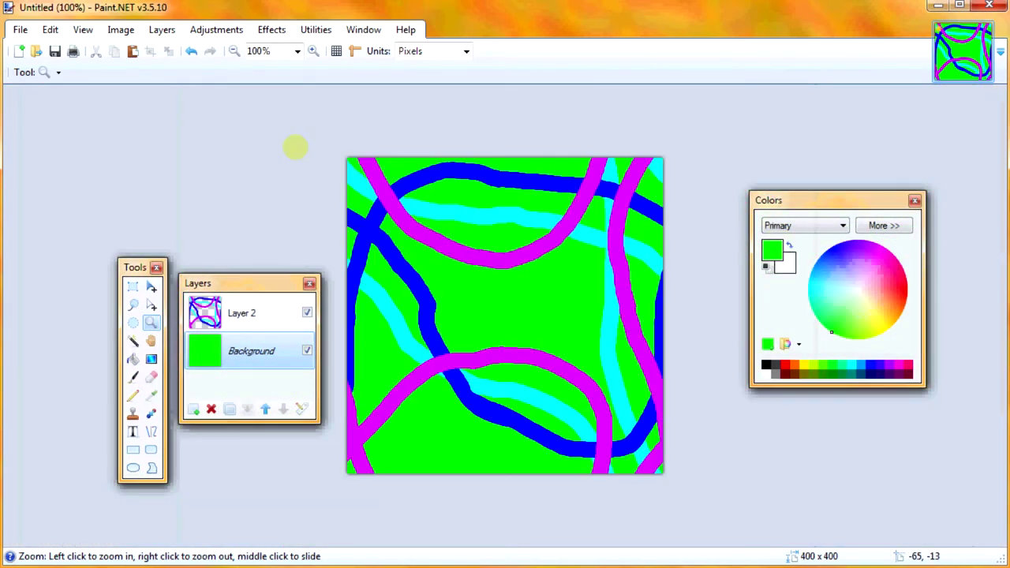
{"action": "left_click", "coordinate": [133, 286]}
{"action": "left_click_drag", "start_coordinate": [339, 150], "coordinate": [856, 559]}
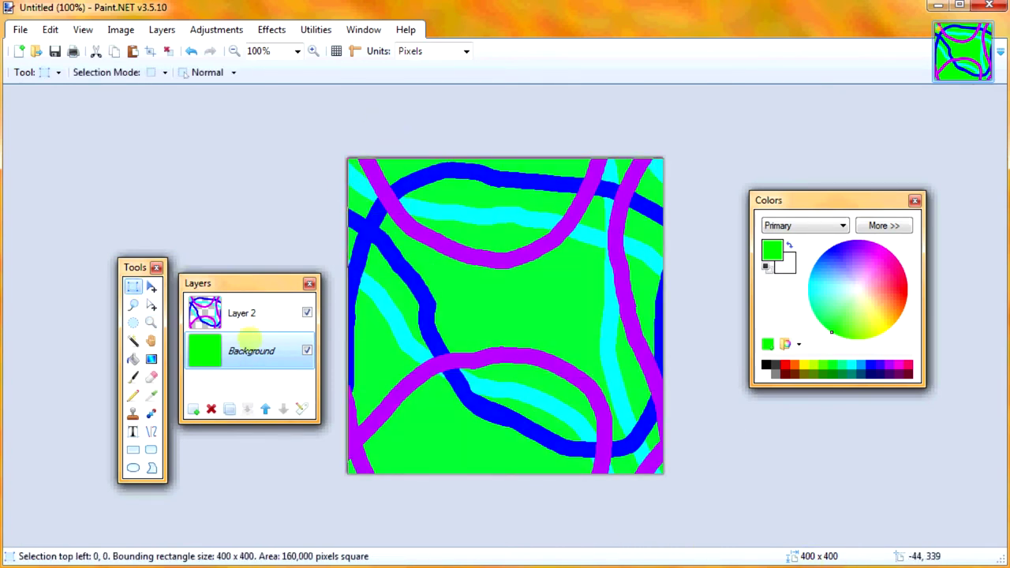
{"action": "left_click", "coordinate": [243, 319]}
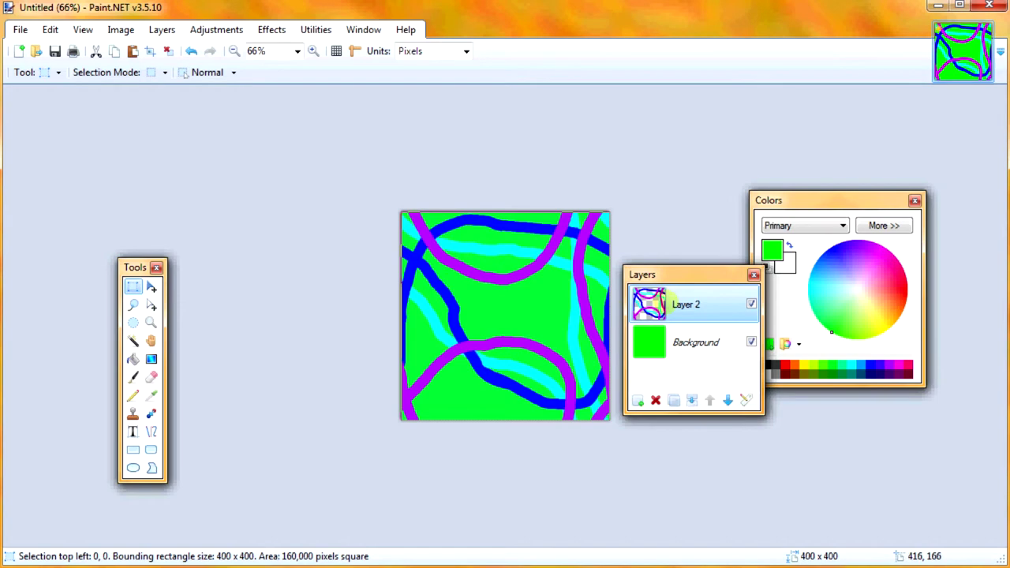
Enlarge the canvas to 800 x 800 with Canvas Size.
{"action": "left_click", "coordinate": [120, 29]}
{"action": "left_click", "coordinate": [130, 82]}
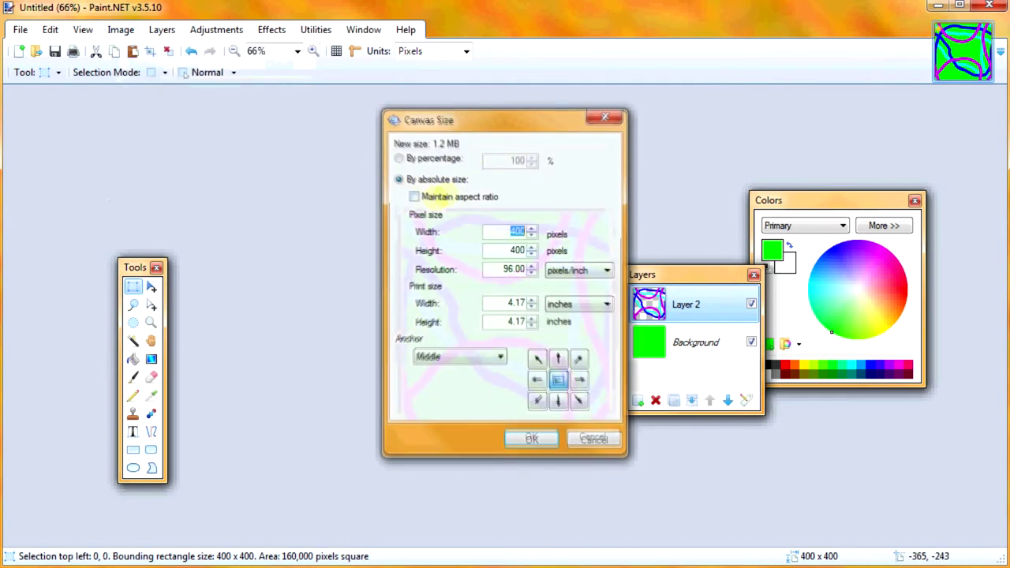
{"action": "left_click_drag", "start_coordinate": [473, 120], "coordinate": [186, 129]}
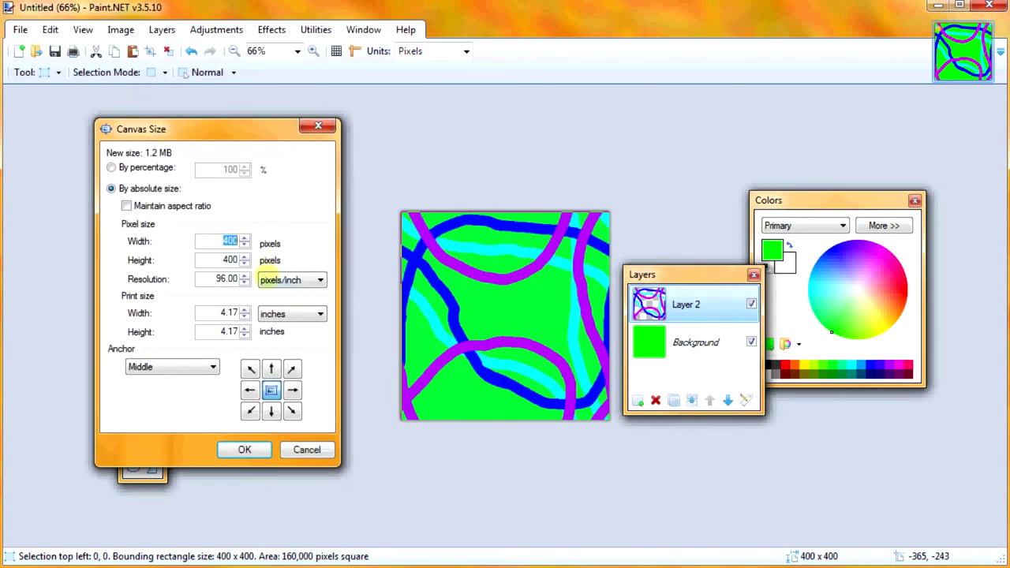
{"action": "type", "text": "800"}
{"action": "key", "text": "Tab"}
{"action": "type", "text": "800"}
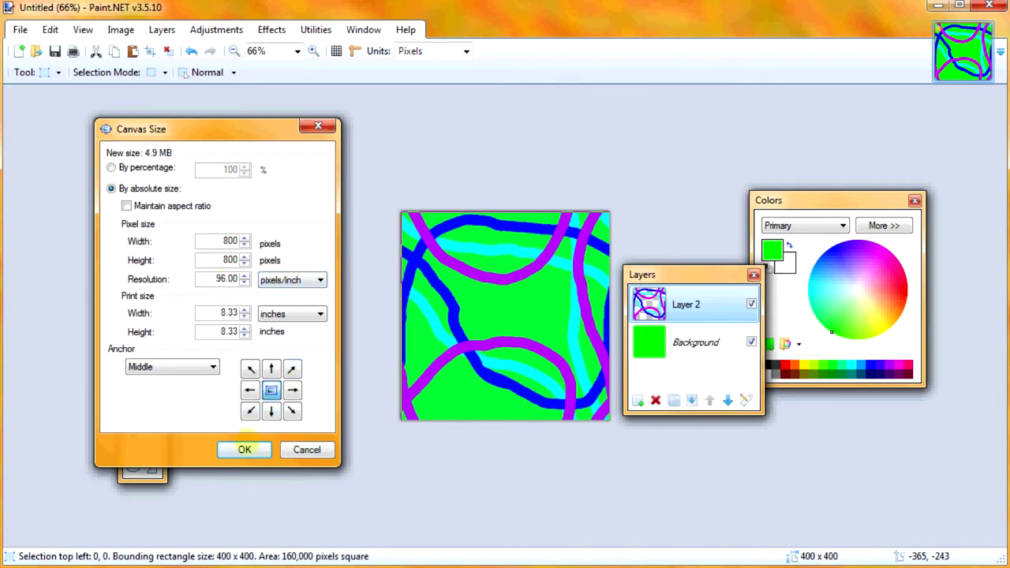
{"action": "left_click", "coordinate": [245, 448]}
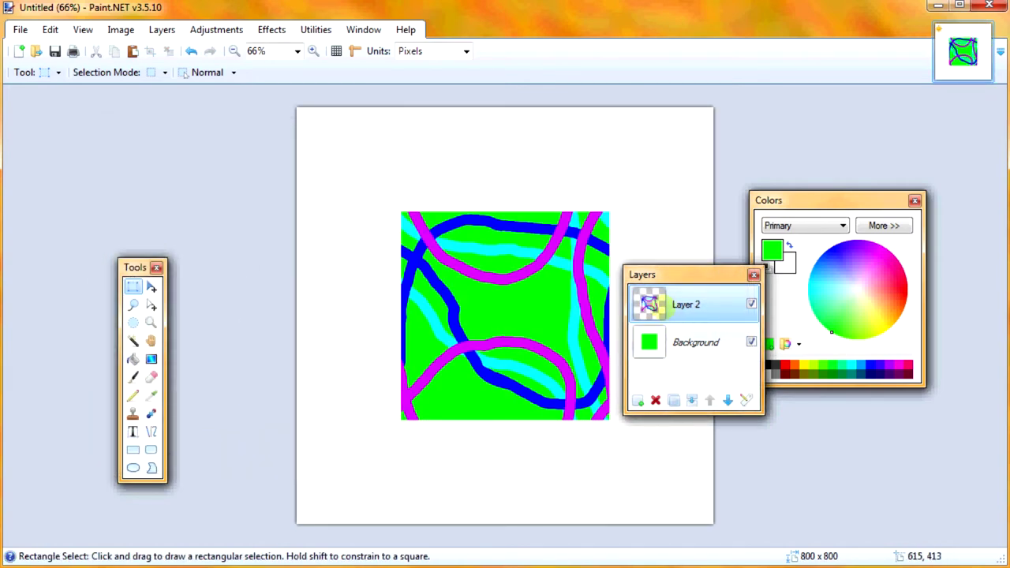
Lower Layer 2's opacity to 133 in Layer Properties.
{"action": "double_click", "coordinate": [660, 306]}
{"action": "key", "text": "Return"}
{"action": "double_click", "coordinate": [686, 304]}
{"action": "left_click_drag", "start_coordinate": [603, 317], "coordinate": [546, 318]}
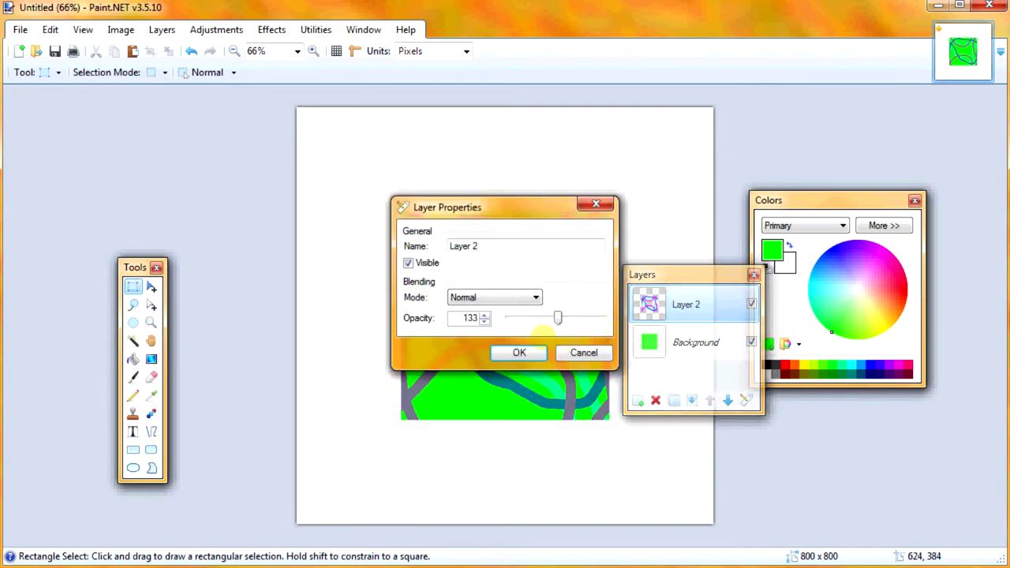
{"action": "key", "text": "Return"}
Shift Layer 2's strokes 200 px up and left with Move Selected Pixels.
{"action": "key", "text": "z"}
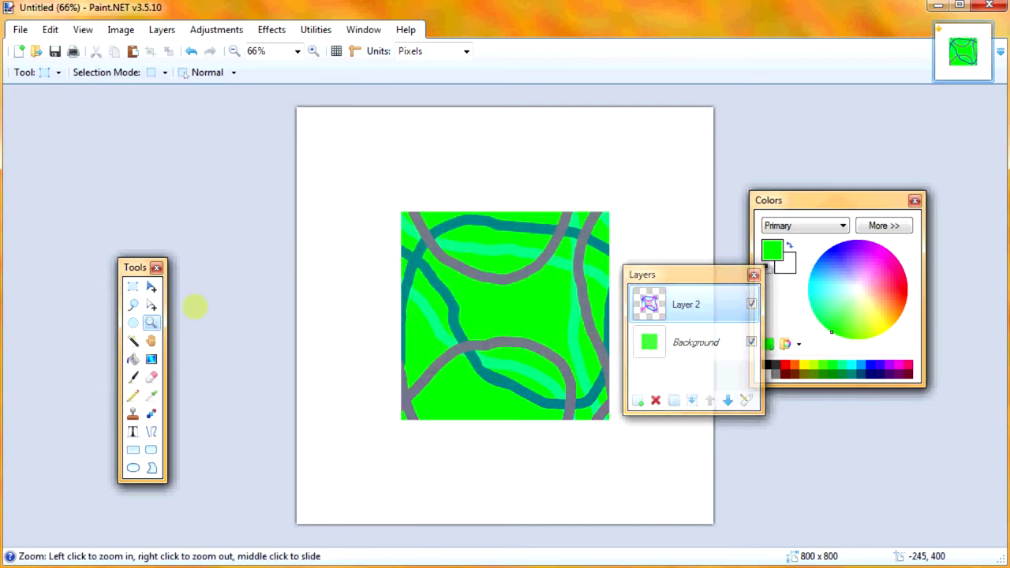
{"action": "left_click", "coordinate": [394, 201]}
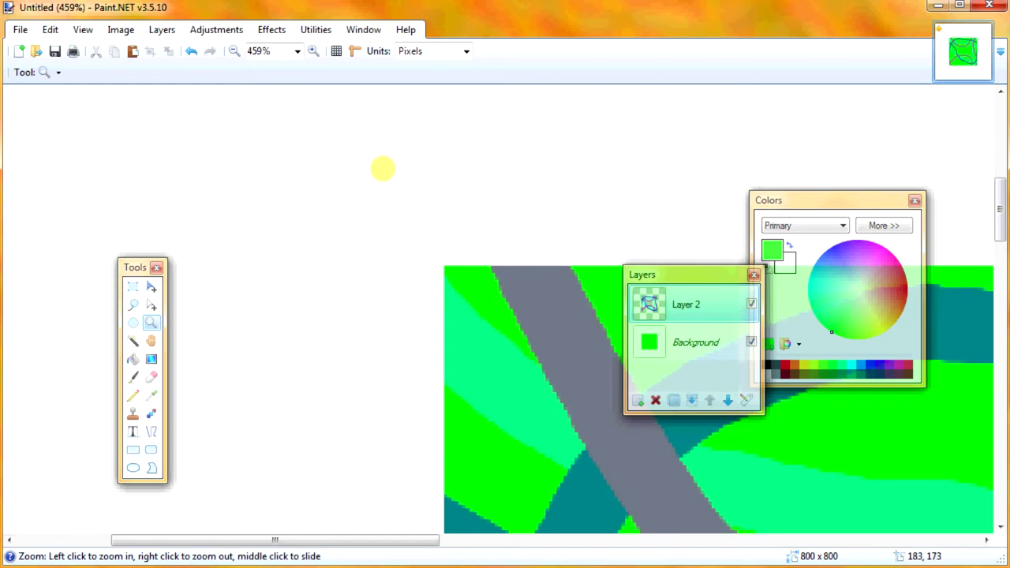
{"action": "key", "text": "m"}
{"action": "mouse_move", "coordinate": [335, 226]}
{"action": "left_mouse_down"}
{"action": "mouse_move", "coordinate": [408, 279]}
{"action": "mouse_move", "coordinate": [410, 247]}
{"action": "mouse_move", "coordinate": [366, 210]}
{"action": "mouse_move", "coordinate": [415, 289]}
{"action": "mouse_move", "coordinate": [421, 260]}
{"action": "mouse_move", "coordinate": [397, 174]}
{"action": "mouse_move", "coordinate": [379, 189]}
{"action": "left_mouse_up"}
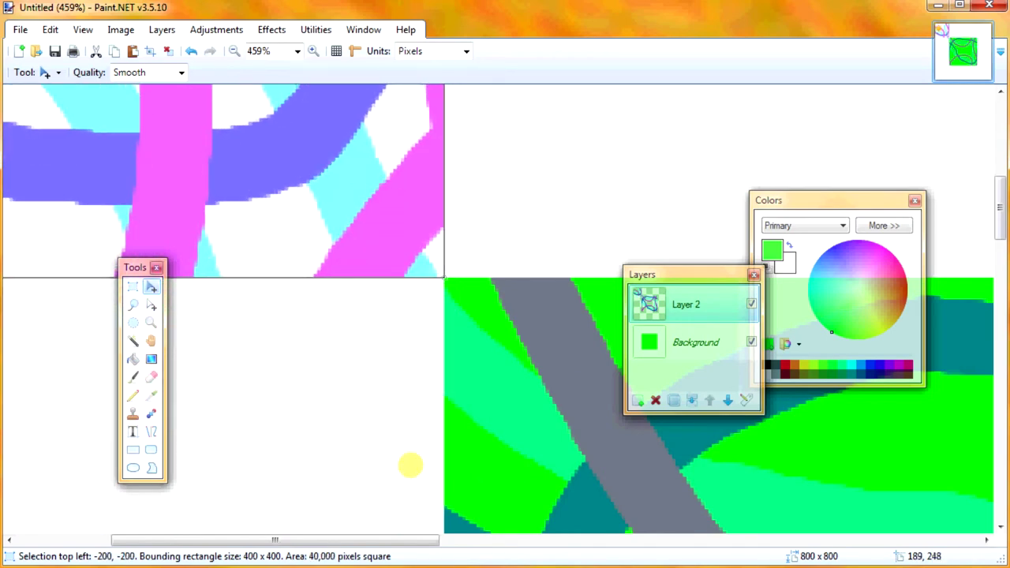
{"action": "left_click_drag", "start_coordinate": [386, 539], "coordinate": [438, 540]}
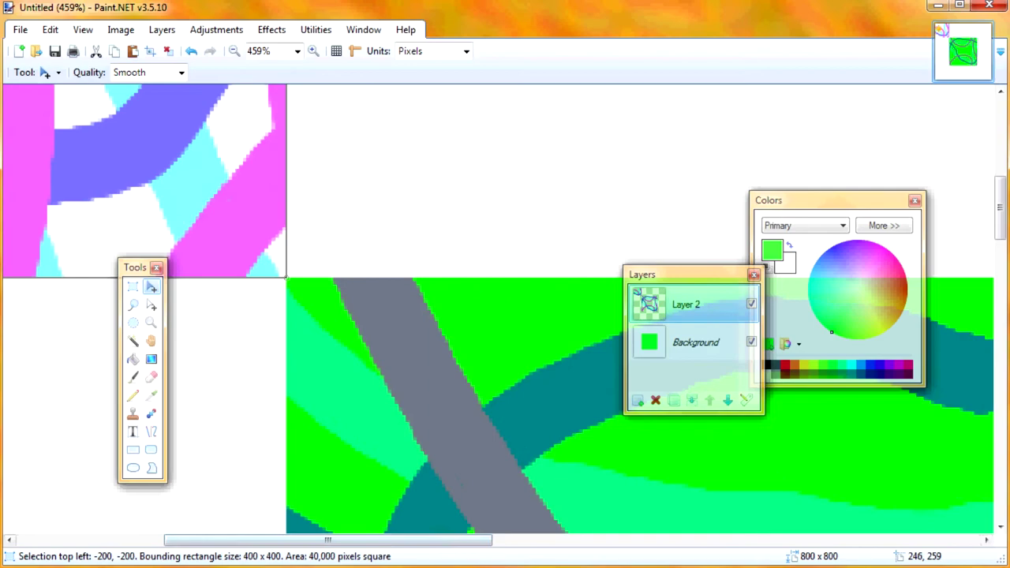
{"action": "key", "text": "z"}
{"action": "right_click", "coordinate": [400, 115]}
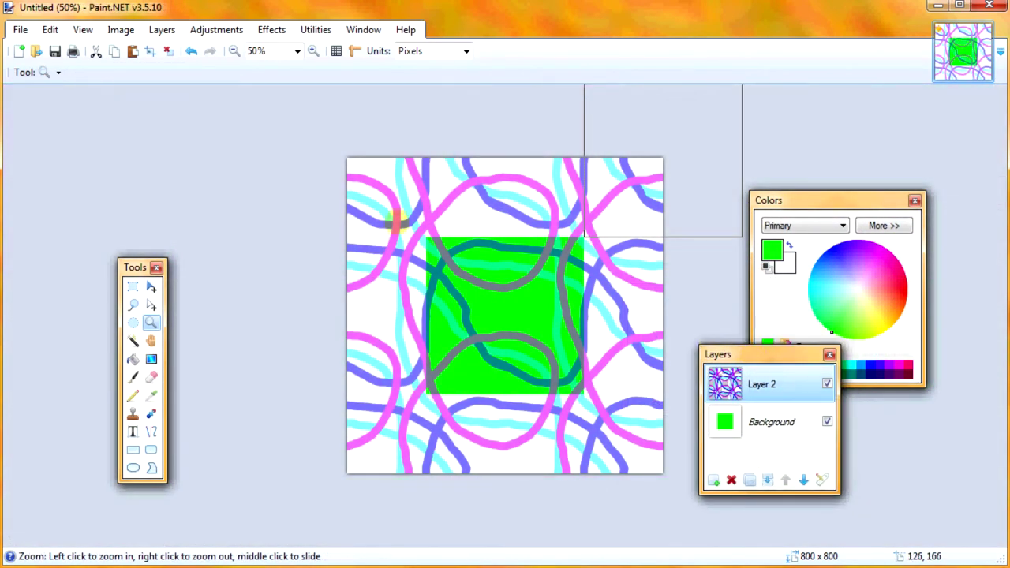
Deselect and restore Layer 2's opacity to 255.
{"action": "left_click", "coordinate": [50, 29]}
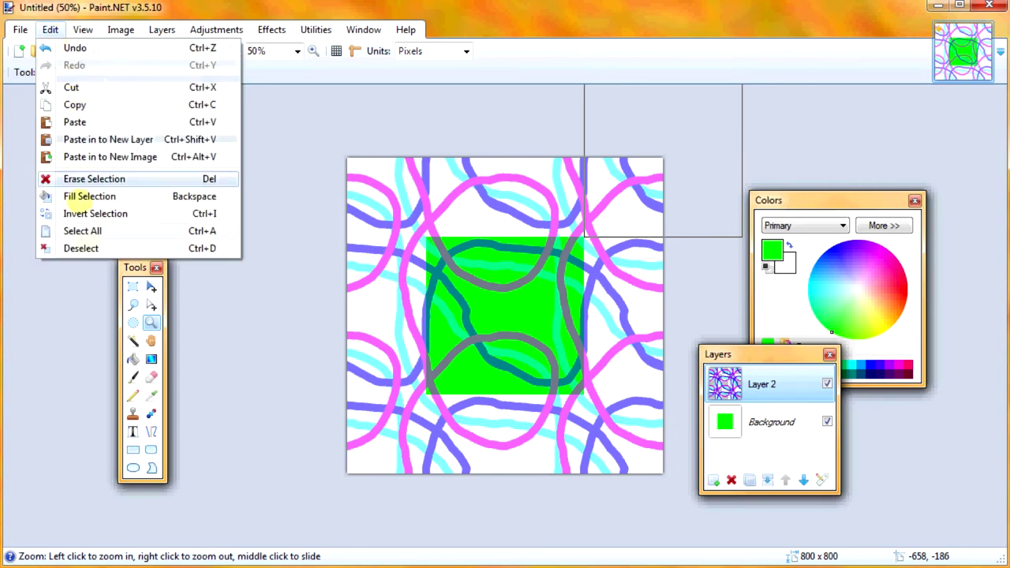
{"action": "left_click", "coordinate": [87, 252]}
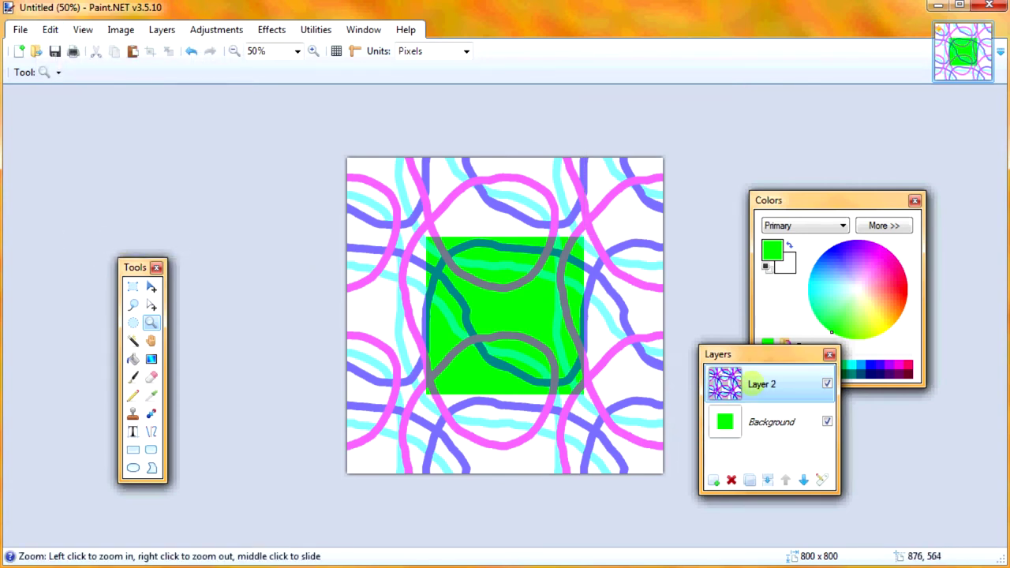
{"action": "double_click", "coordinate": [752, 377]}
{"action": "left_click_drag", "start_coordinate": [557, 317], "coordinate": [604, 318]}
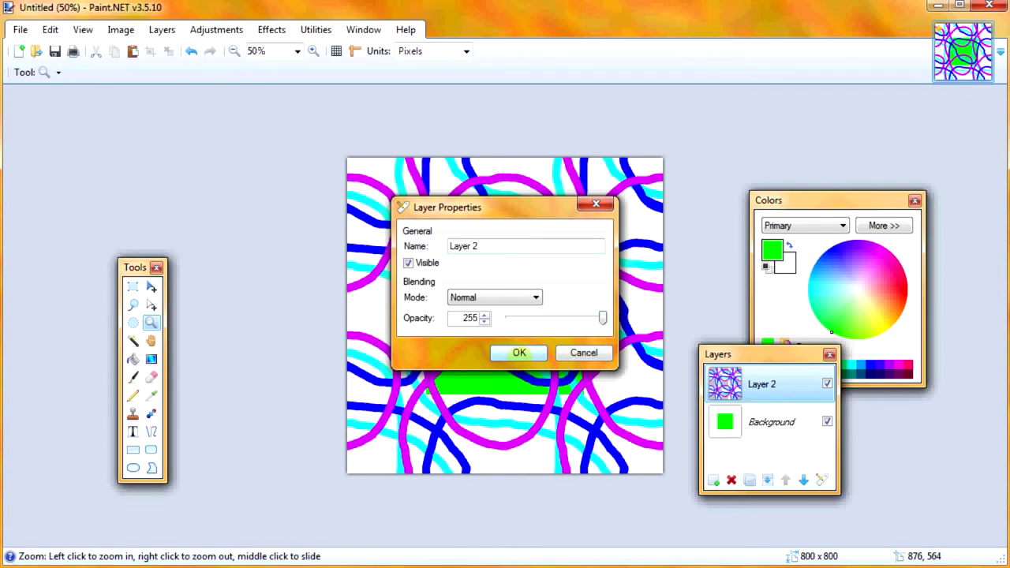
{"action": "left_click", "coordinate": [511, 353]}
{"action": "left_click_drag", "start_coordinate": [726, 354], "coordinate": [166, 97]}
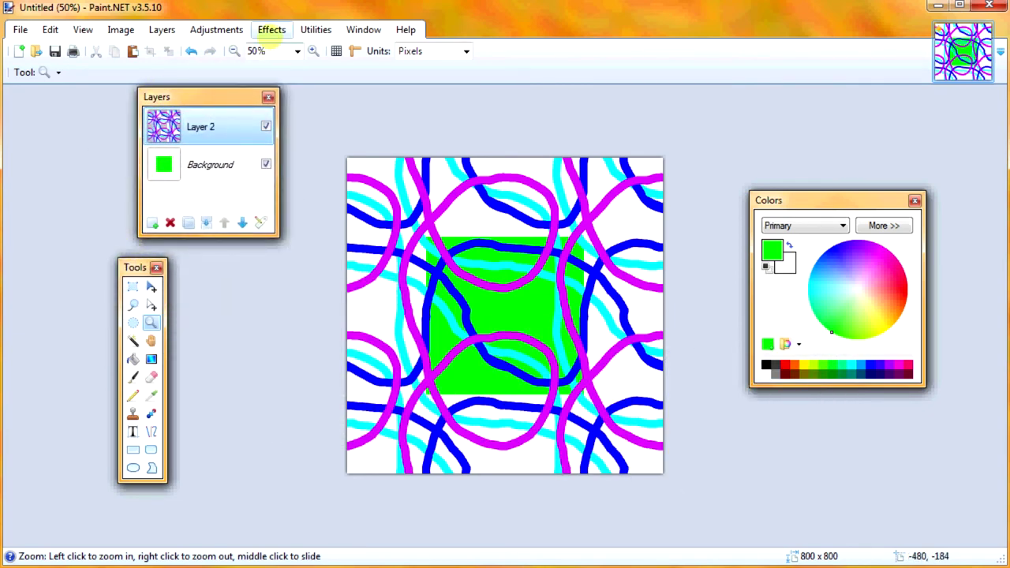
Try the Dents distortion with several random reseeds, then cancel it.
{"action": "left_click", "coordinate": [272, 30]}
{"action": "mouse_move", "coordinate": [323, 93]}
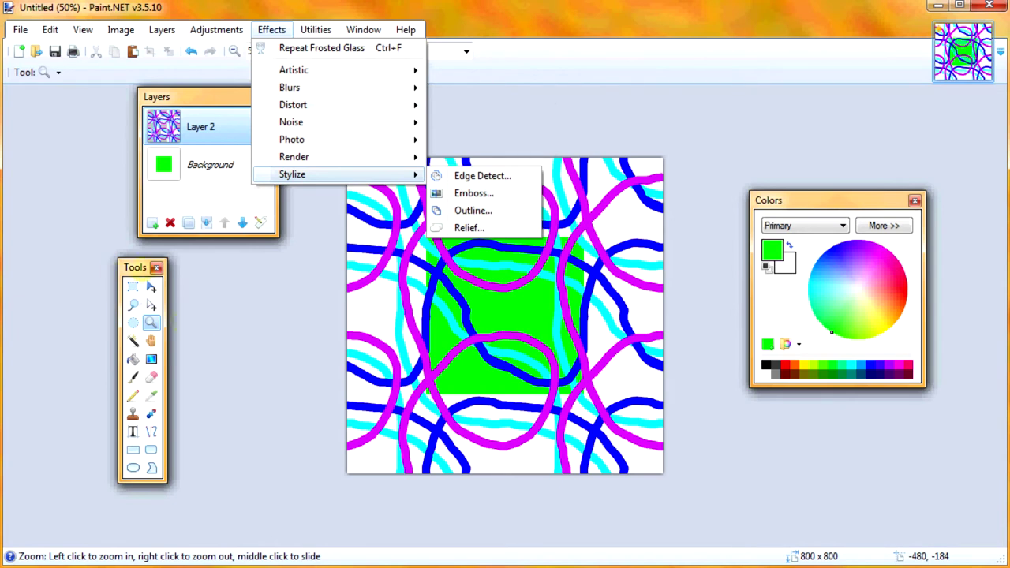
{"action": "left_click", "coordinate": [209, 146]}
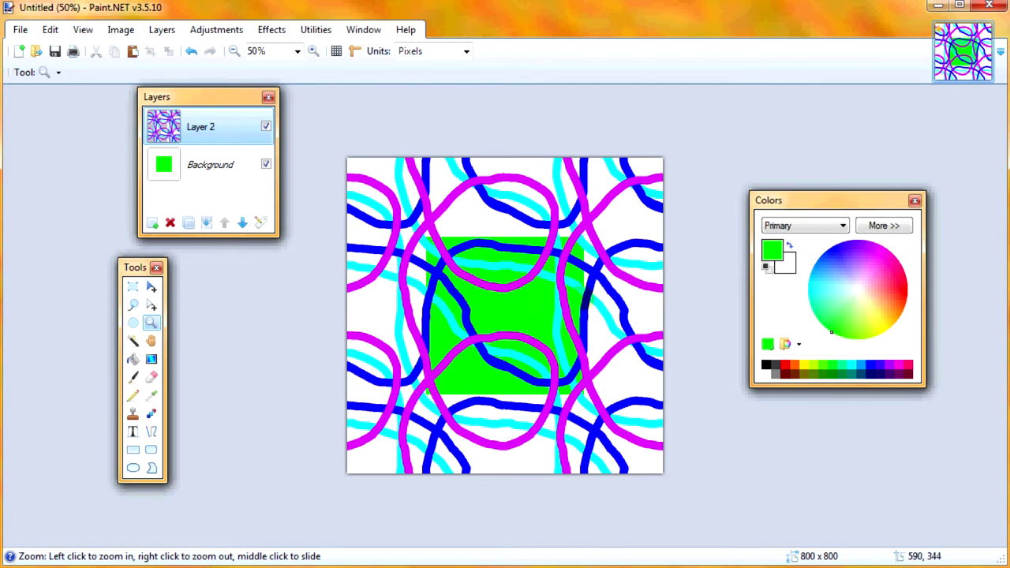
{"action": "left_click", "coordinate": [271, 29]}
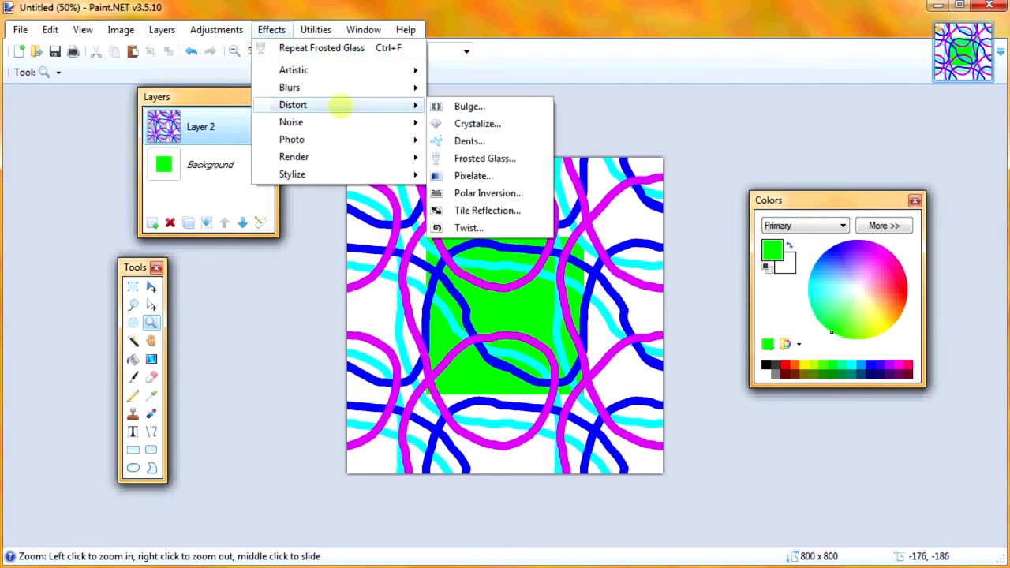
{"action": "left_click", "coordinate": [454, 141]}
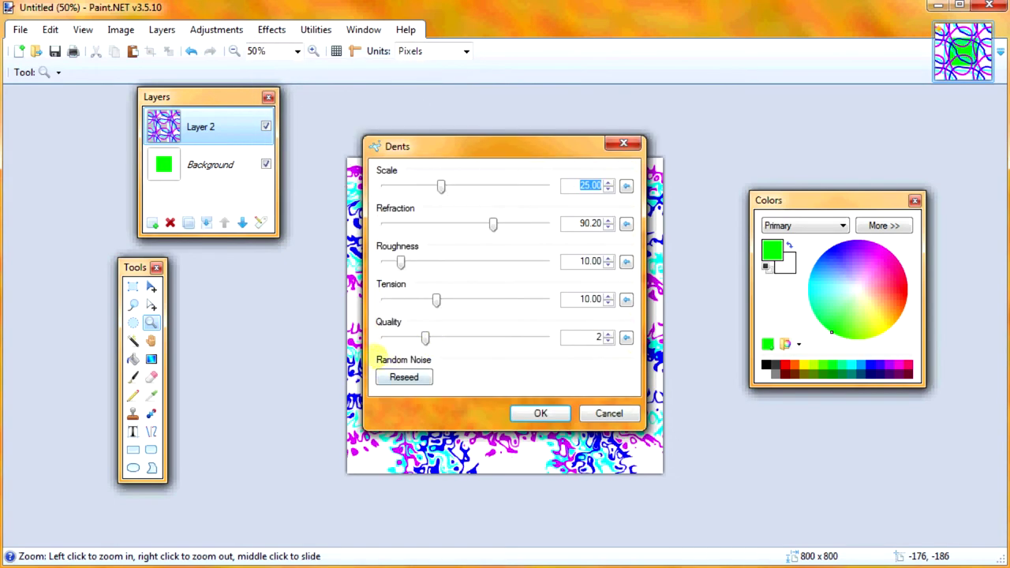
{"action": "left_click_drag", "start_coordinate": [466, 149], "coordinate": [777, 158]}
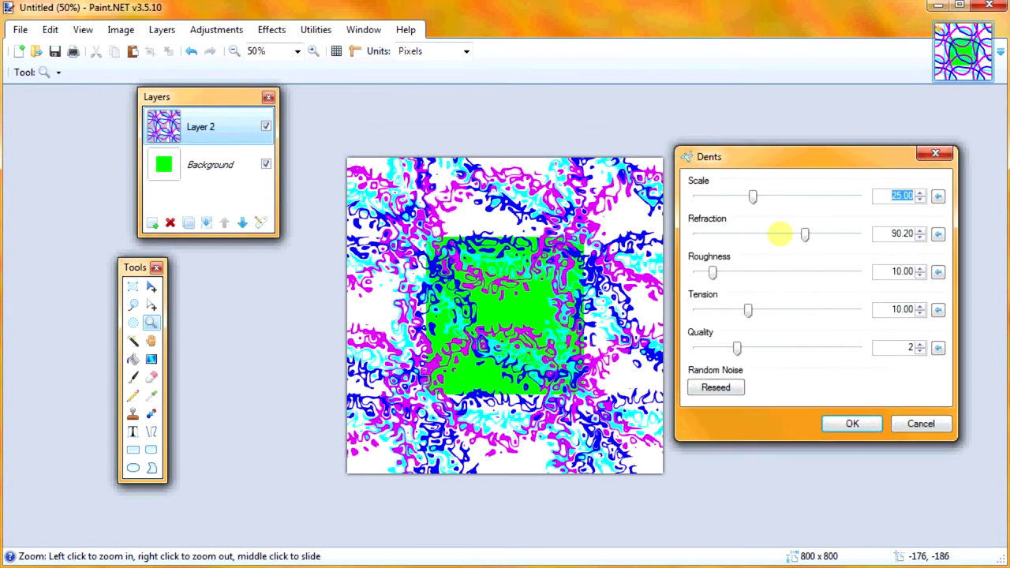
{"action": "left_click", "coordinate": [714, 387]}
{"action": "left_click", "coordinate": [713, 387]}
{"action": "left_click", "coordinate": [713, 387]}
{"action": "left_click", "coordinate": [713, 387]}
{"action": "left_click", "coordinate": [712, 388]}
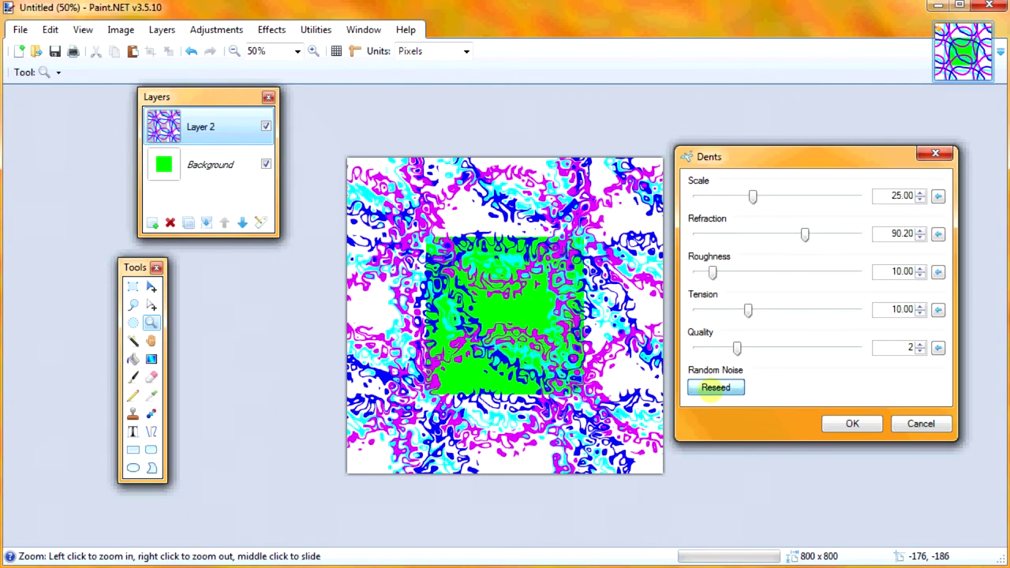
{"action": "left_click", "coordinate": [713, 387]}
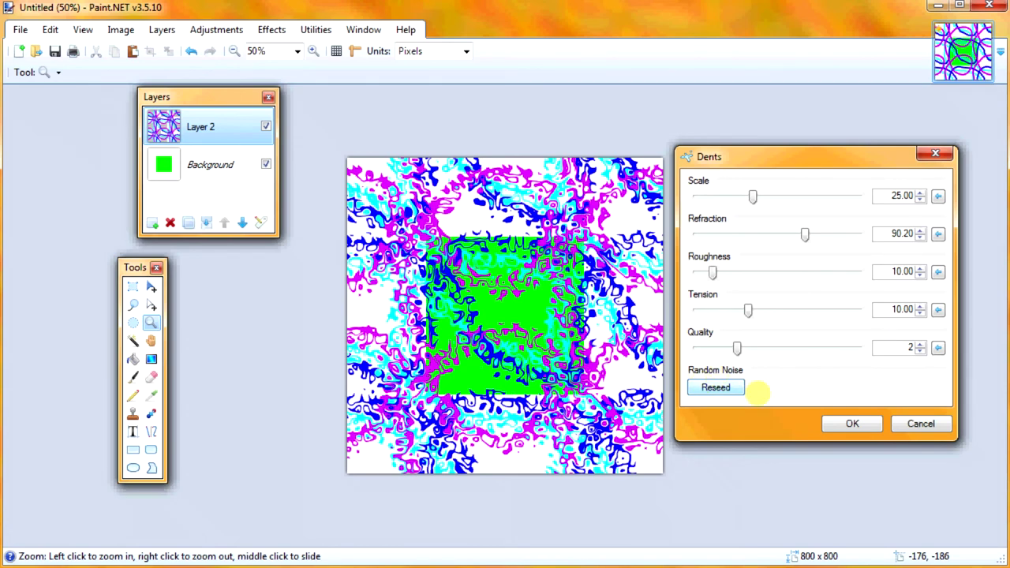
{"action": "left_click", "coordinate": [920, 424]}
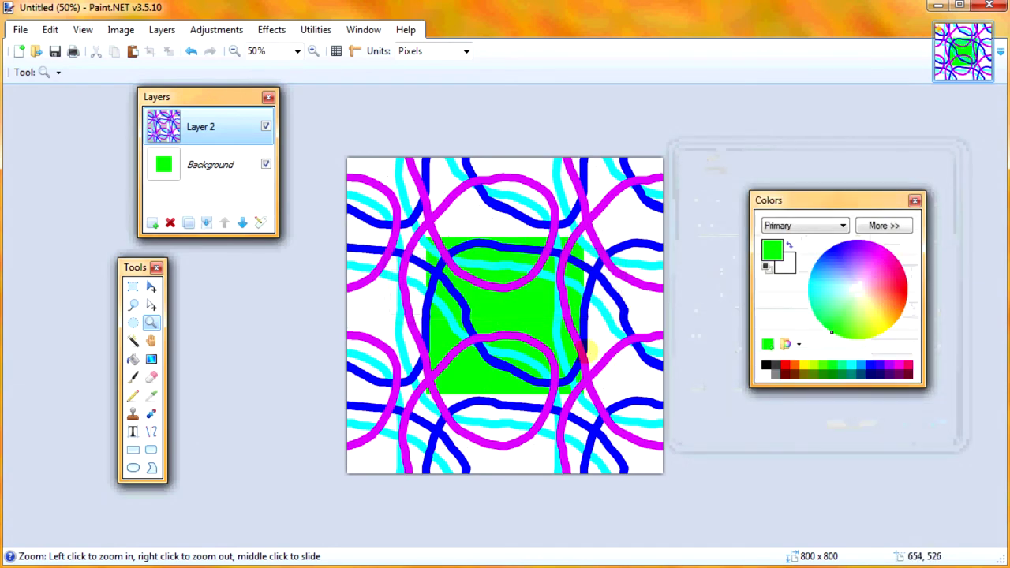
Try and cancel Clouds, then open the Frosted Glass distortion on Layer 2.
{"action": "left_click", "coordinate": [274, 31]}
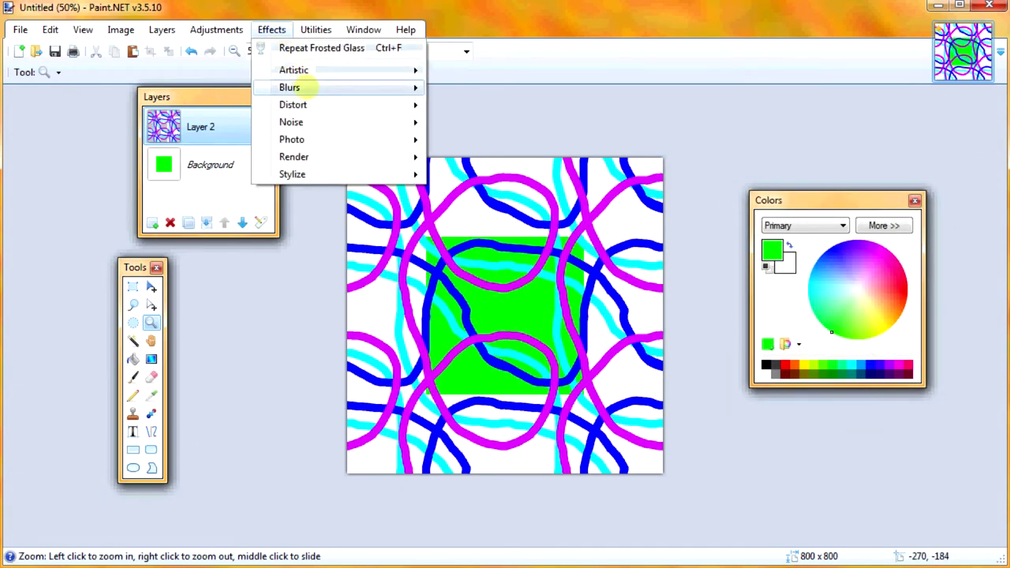
{"action": "mouse_move", "coordinate": [315, 155]}
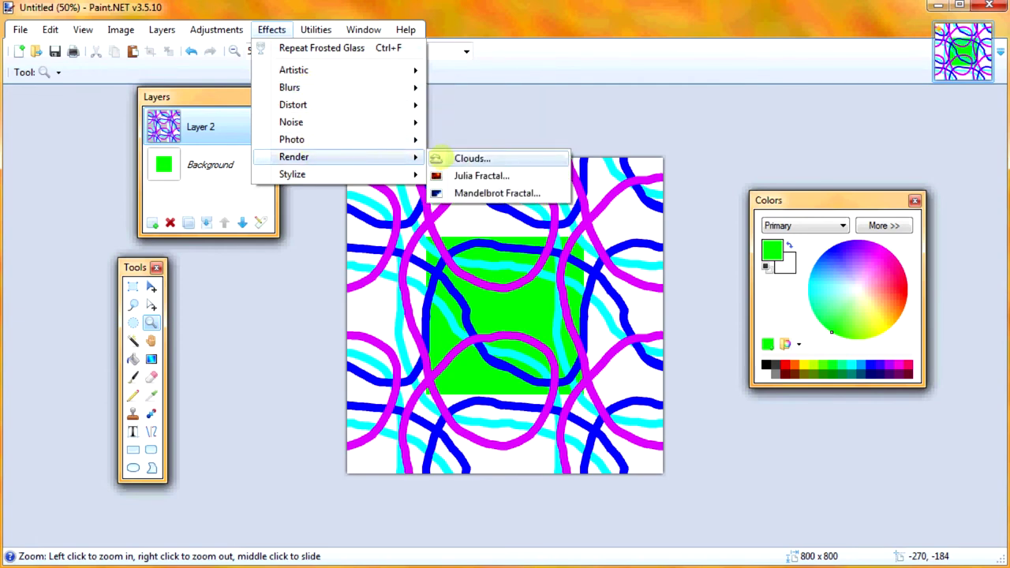
{"action": "left_click", "coordinate": [464, 156]}
{"action": "left_click", "coordinate": [609, 386]}
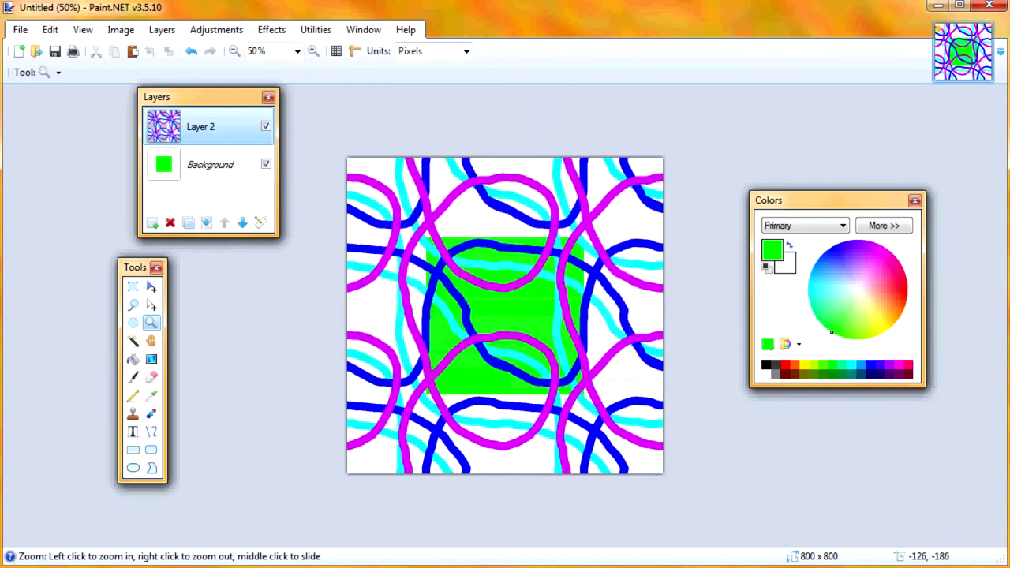
{"action": "left_click", "coordinate": [268, 28]}
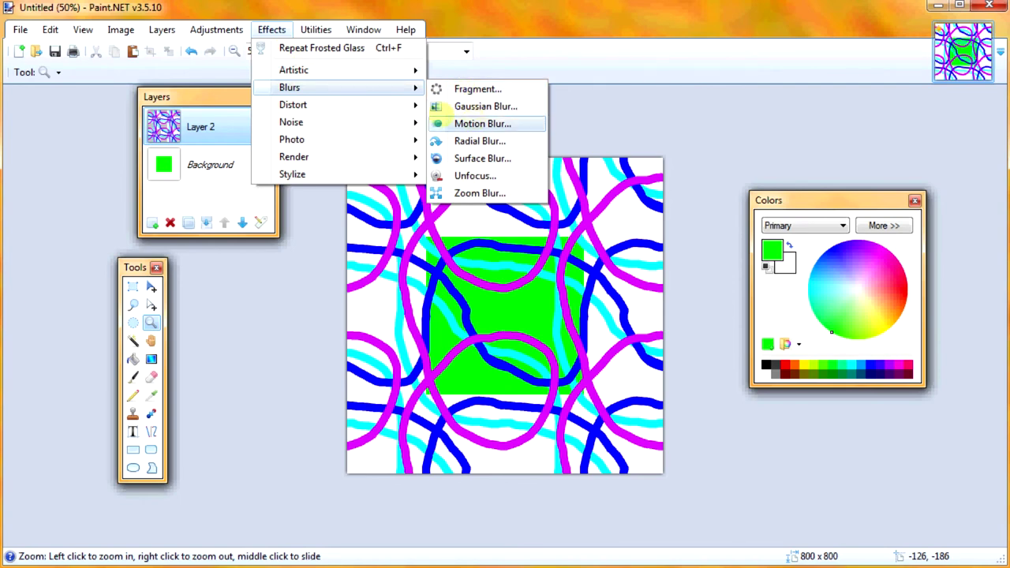
{"action": "mouse_move", "coordinate": [379, 104]}
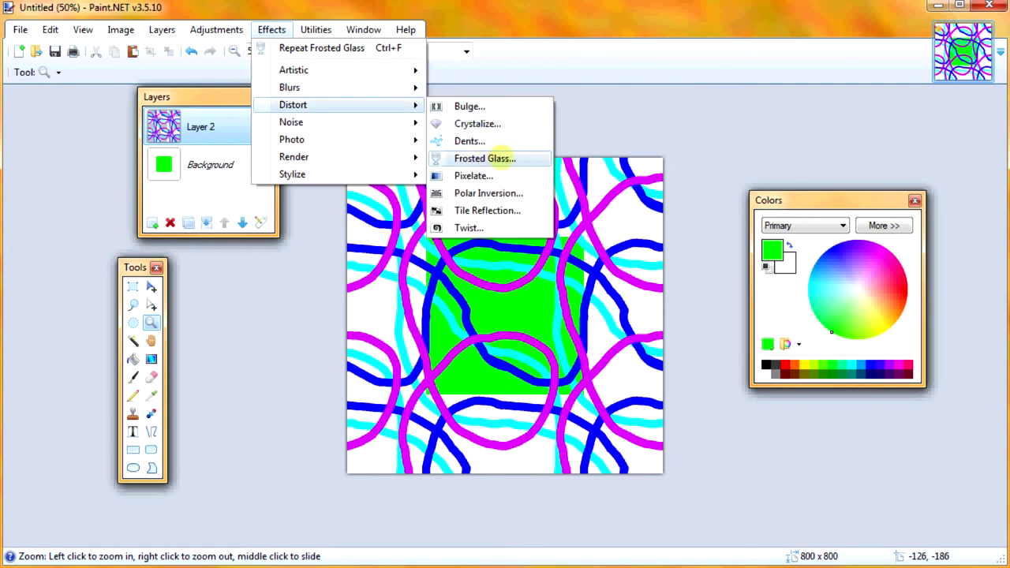
{"action": "left_click", "coordinate": [473, 157]}
Apply Frosted Glass to Layer 2 with maximum scatter radius 22.88 and minimum about 5.69.
{"action": "left_click_drag", "start_coordinate": [505, 199], "coordinate": [855, 208]}
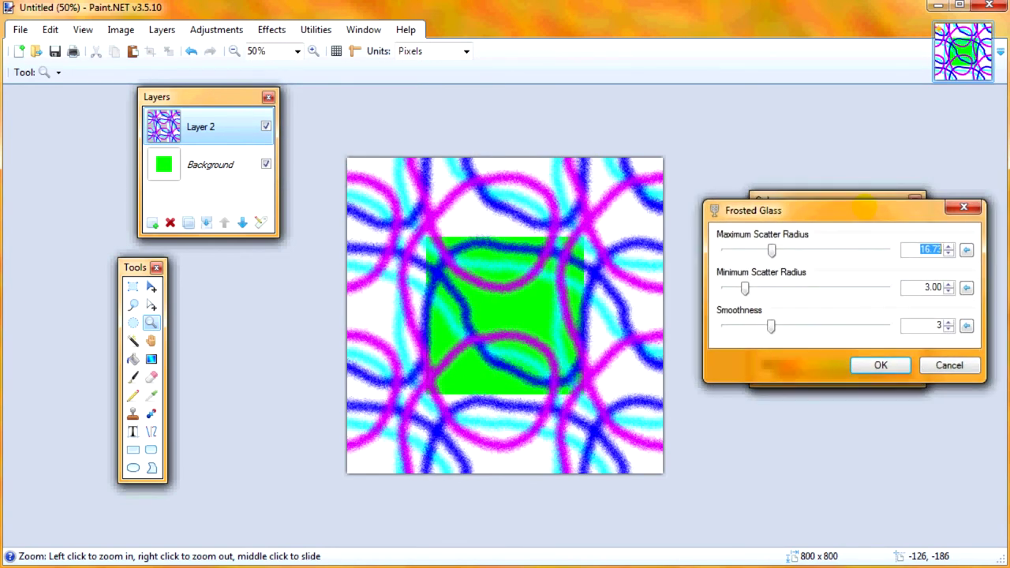
{"action": "left_click_drag", "start_coordinate": [768, 249], "coordinate": [777, 249]}
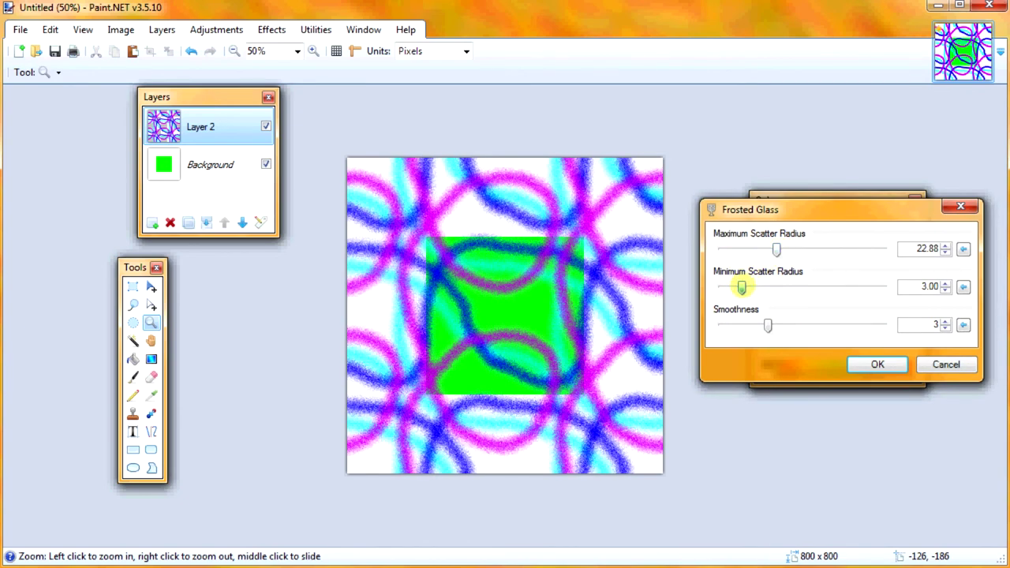
{"action": "left_click_drag", "start_coordinate": [742, 287], "coordinate": [765, 287]}
{"action": "left_click", "coordinate": [878, 364]}
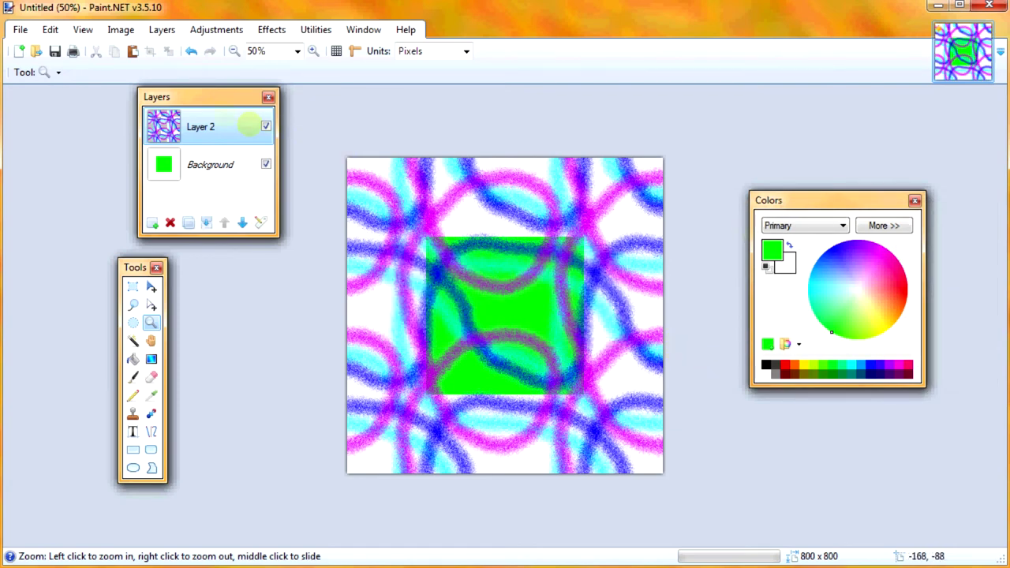
{"action": "left_click_drag", "start_coordinate": [209, 99], "coordinate": [808, 181]}
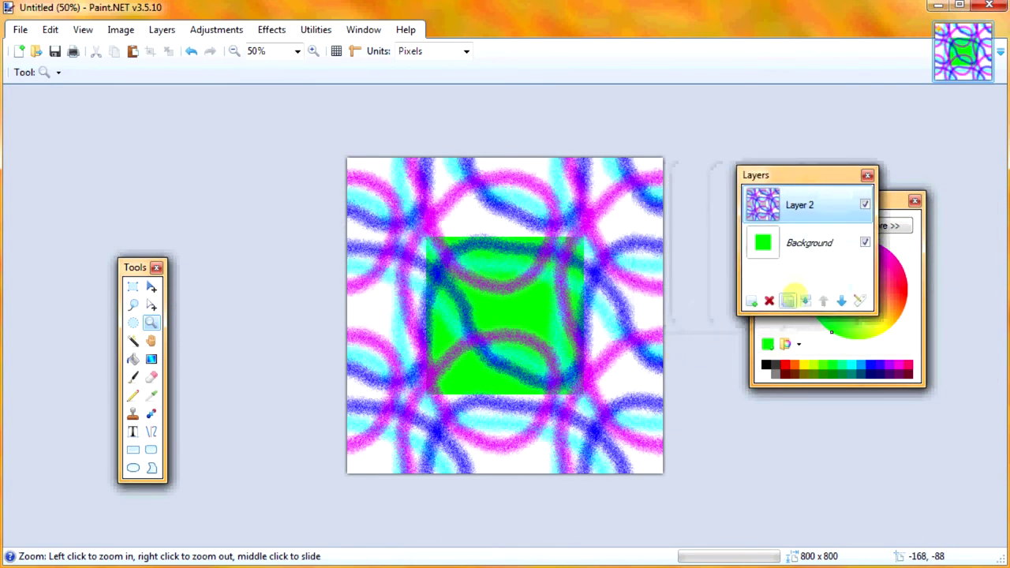
Duplicate Layer 2 and flip the lower copy horizontally and vertically.
{"action": "left_click", "coordinate": [788, 300]}
{"action": "left_click", "coordinate": [829, 241]}
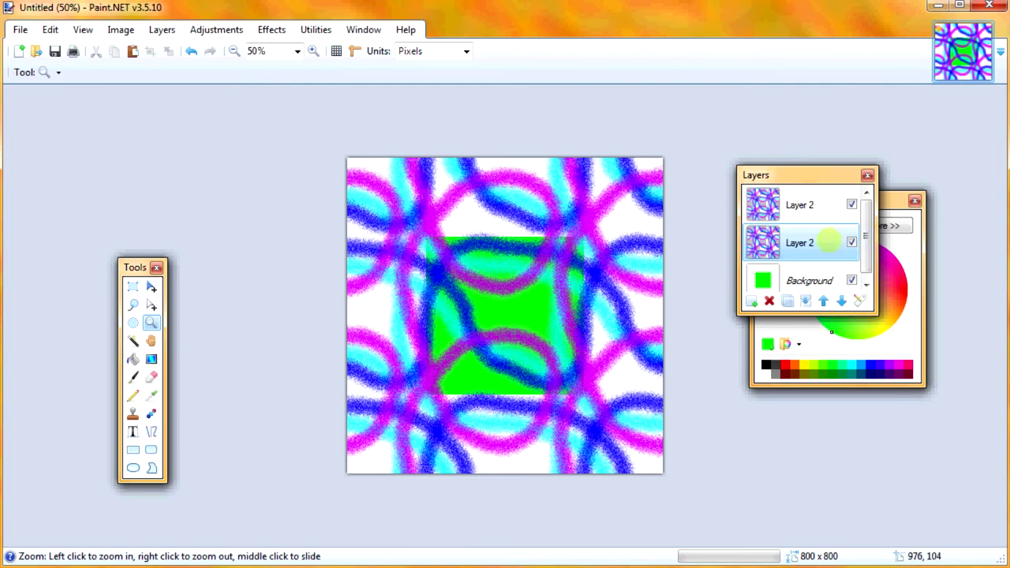
{"action": "left_click", "coordinate": [162, 29]}
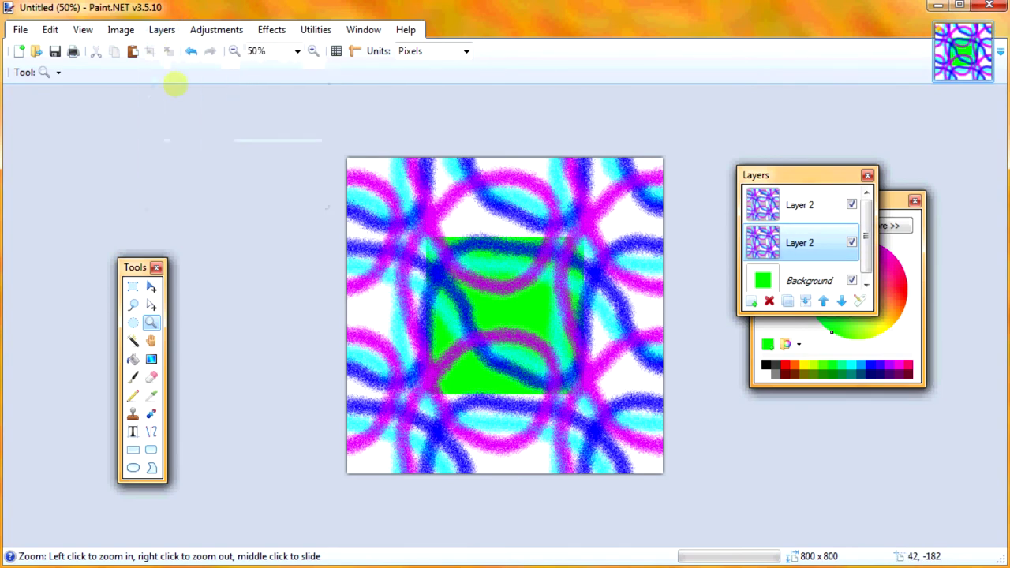
{"action": "left_click", "coordinate": [201, 139]}
{"action": "left_click", "coordinate": [161, 29]}
{"action": "left_click", "coordinate": [194, 156]}
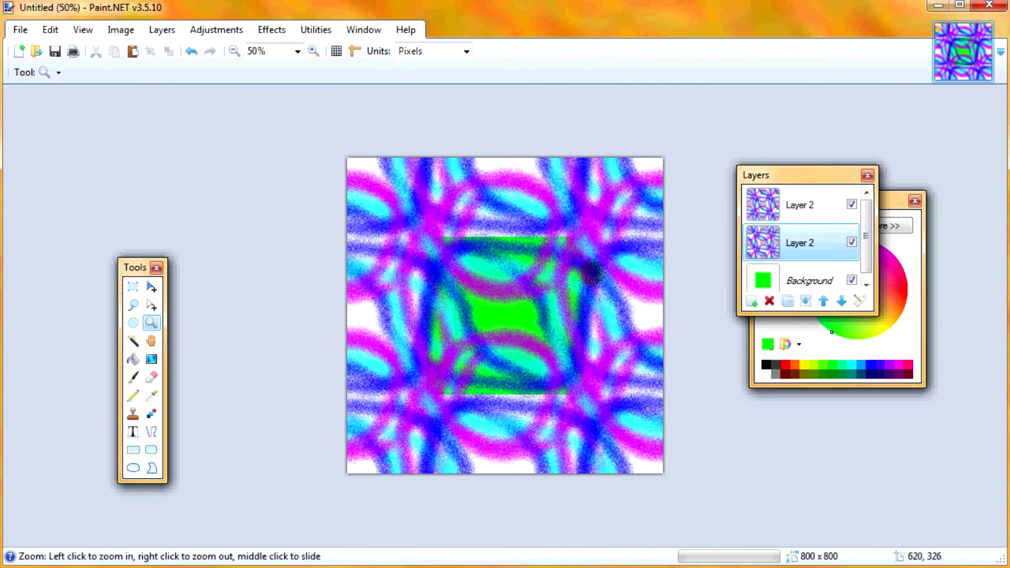
Set the top Layer 2 copy's blend mode to Negation.
{"action": "left_click", "coordinate": [789, 206]}
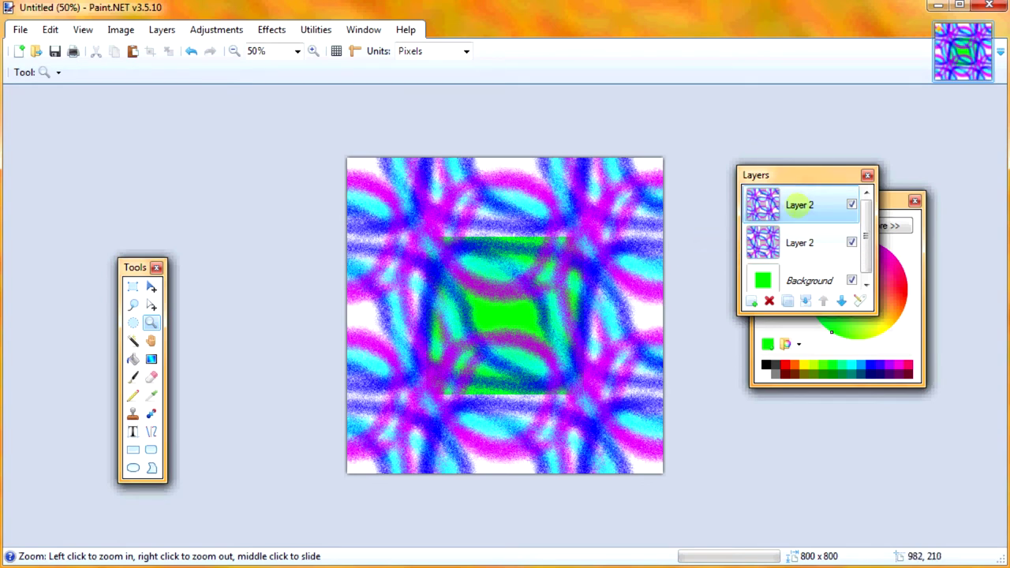
{"action": "double_click", "coordinate": [805, 197]}
{"action": "left_click_drag", "start_coordinate": [513, 208], "coordinate": [817, 163]}
{"action": "left_click", "coordinate": [813, 253]}
{"action": "key", "text": "Down"}
{"action": "key", "text": "Down"}
{"action": "key", "text": "Down"}
{"action": "key", "text": "Down"}
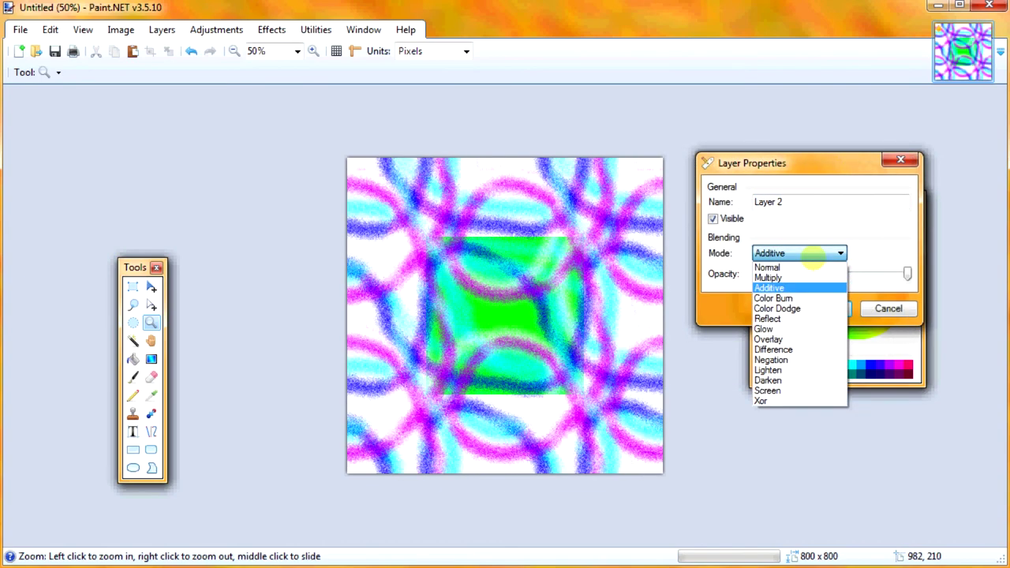
{"action": "key", "text": "Down"}
{"action": "key", "text": "Down"}
{"action": "key", "text": "Down"}
{"action": "key", "text": "Down"}
{"action": "key", "text": "Down"}
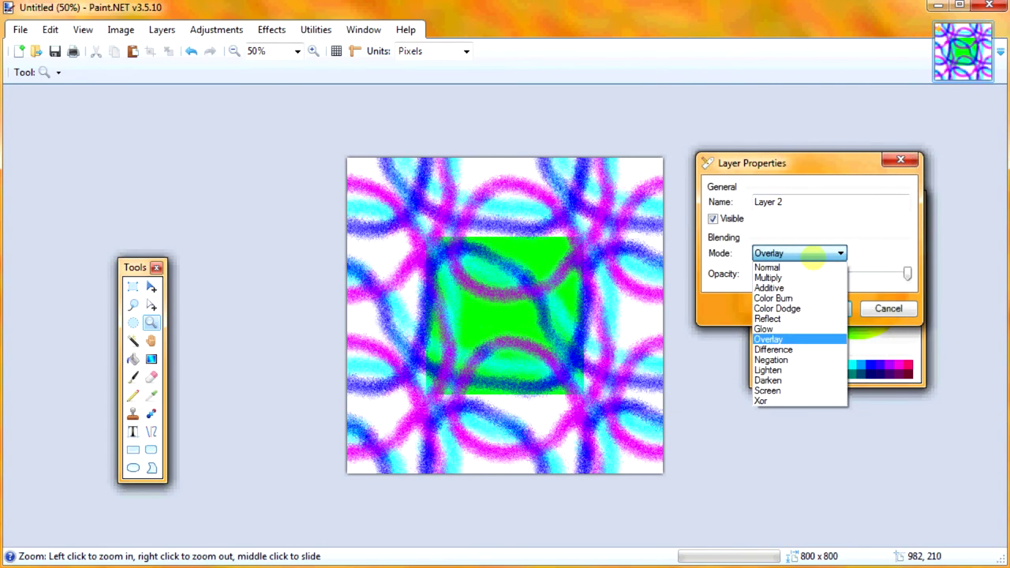
{"action": "key", "text": "Return"}
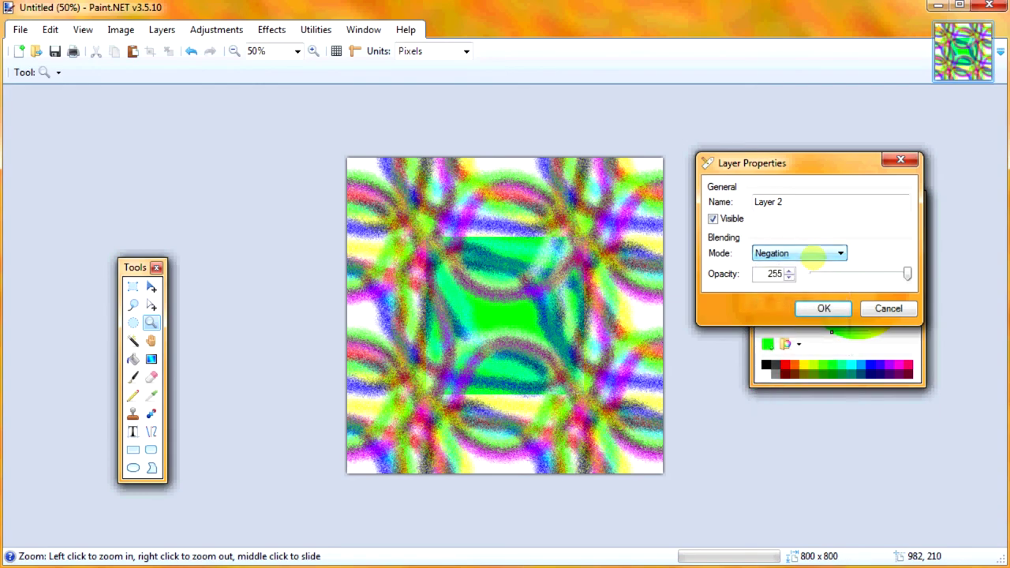
{"action": "left_click", "coordinate": [826, 309]}
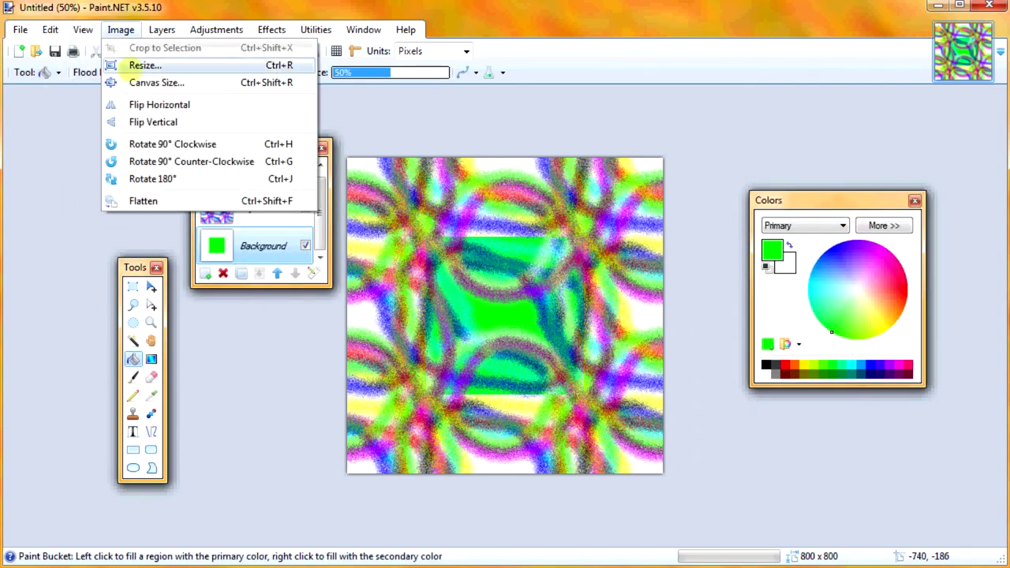
Resize the canvas to 400 x 400 anchored in the middle and fill the Background white.
{"action": "left_click", "coordinate": [154, 82]}
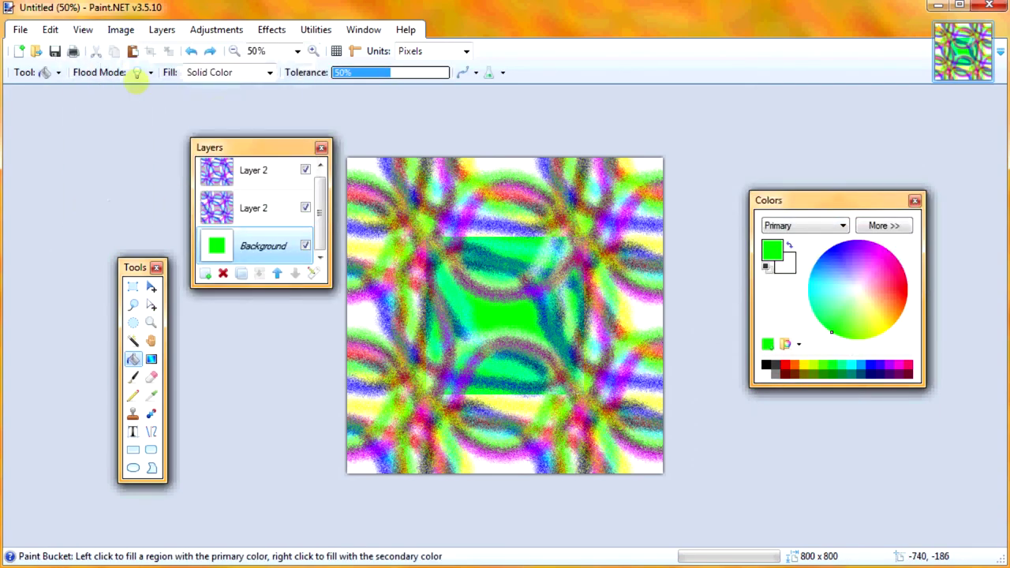
{"action": "left_click_drag", "start_coordinate": [489, 121], "coordinate": [782, 152]}
{"action": "type", "text": "400"}
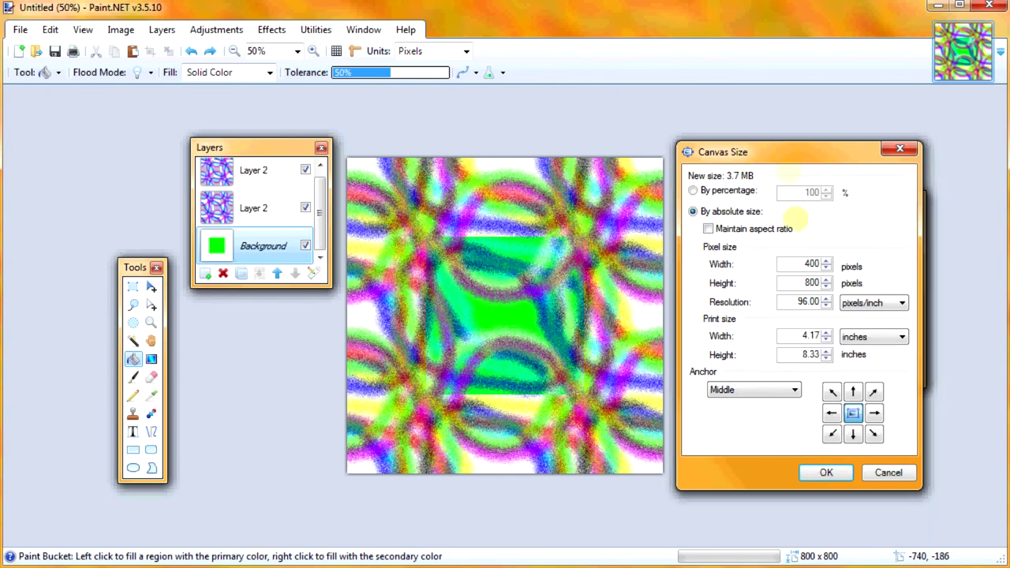
{"action": "double_click", "coordinate": [808, 283]}
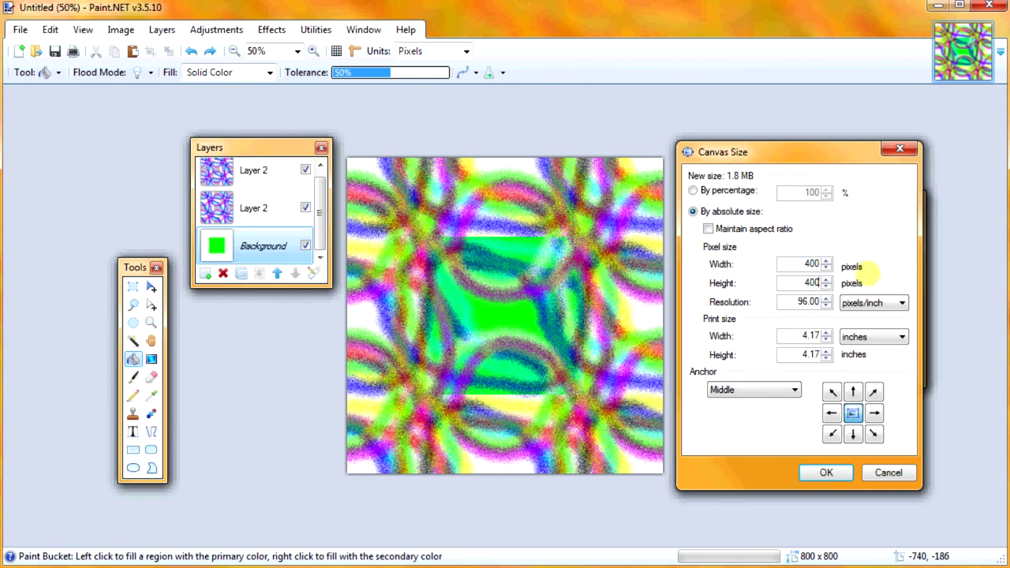
{"action": "key", "text": "Return"}
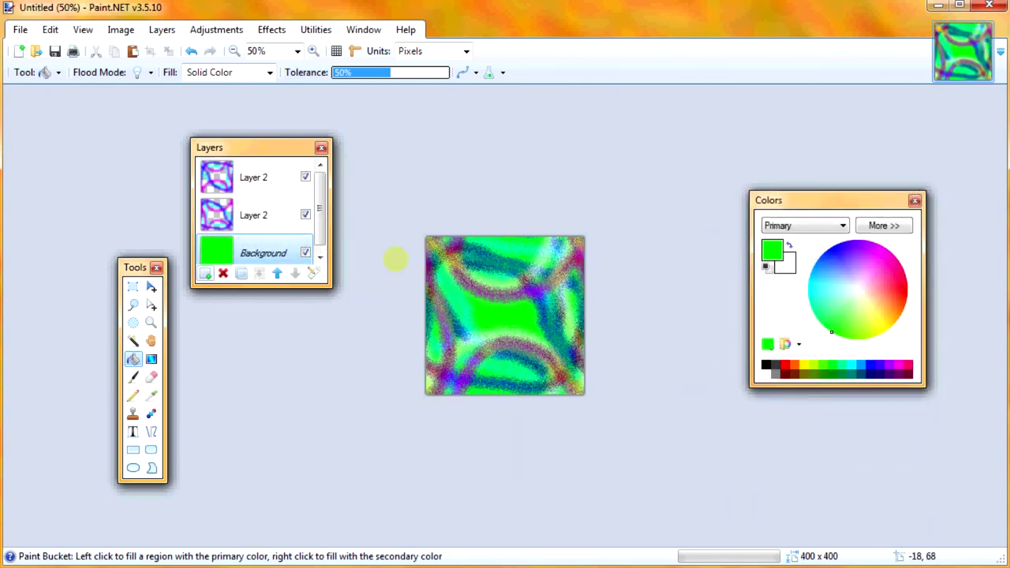
{"action": "right_click", "coordinate": [504, 311]}
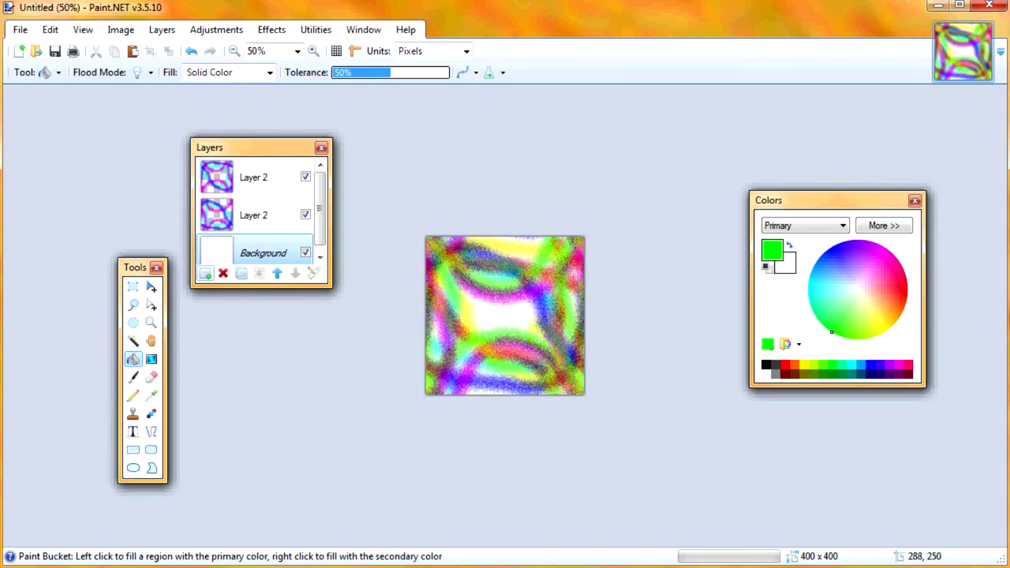
Save the image as tile3 in PNG format, accepting the default PNG settings.
{"action": "left_click", "coordinate": [21, 29]}
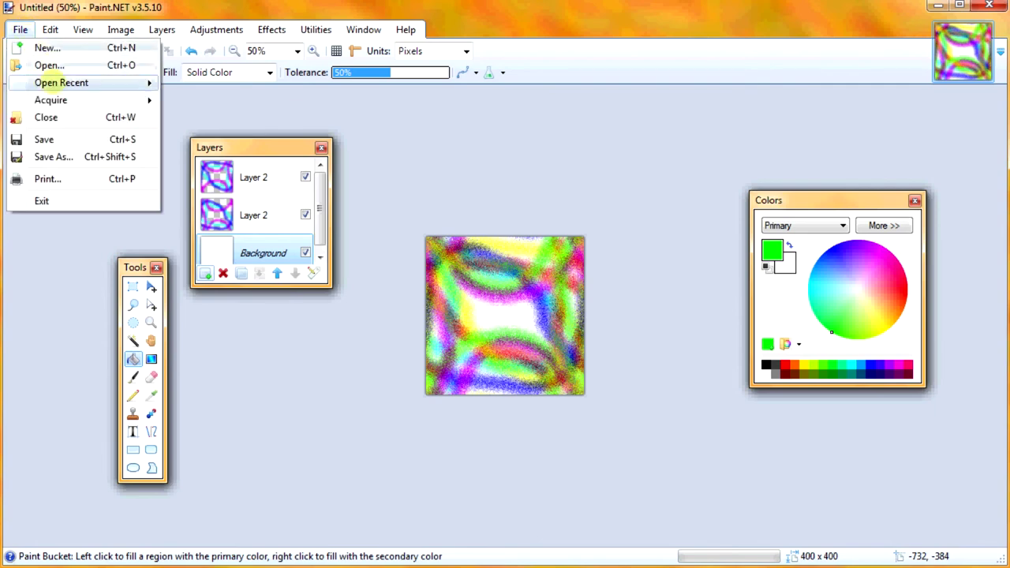
{"action": "left_click", "coordinate": [61, 155]}
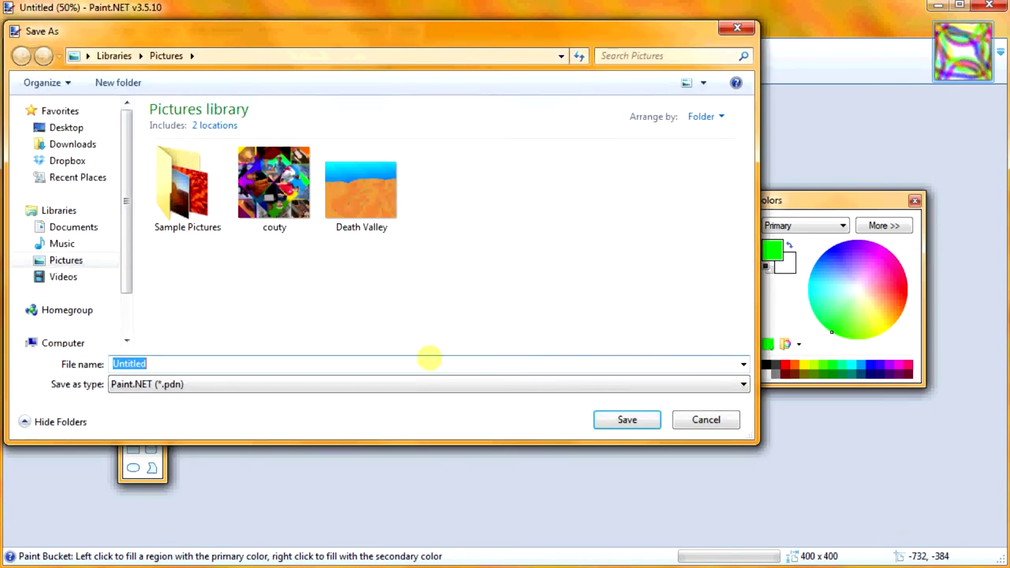
{"action": "type", "text": "tile"}
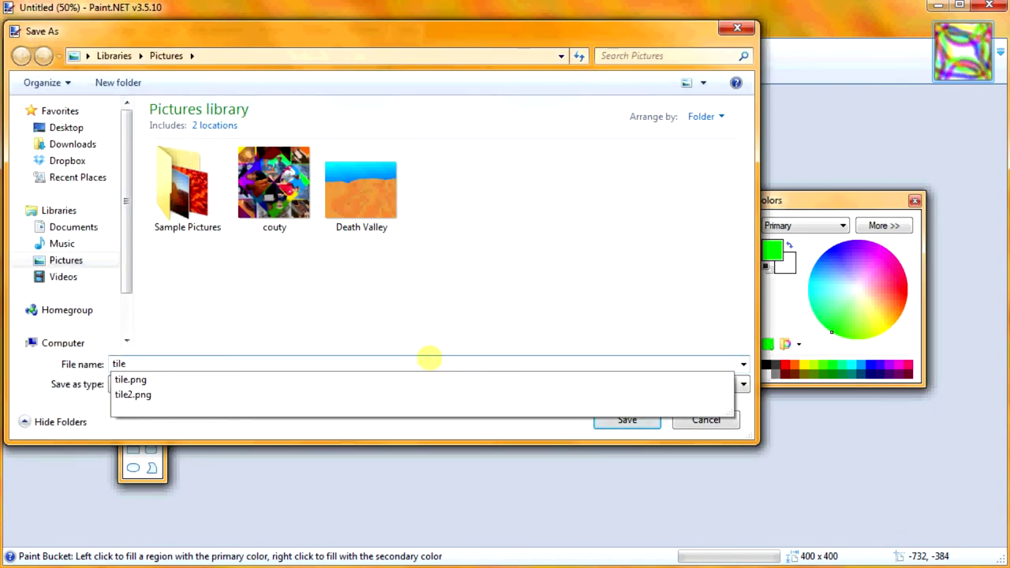
{"action": "type", "text": "2"}
{"action": "key", "text": "BackSpace"}
{"action": "type", "text": "3"}
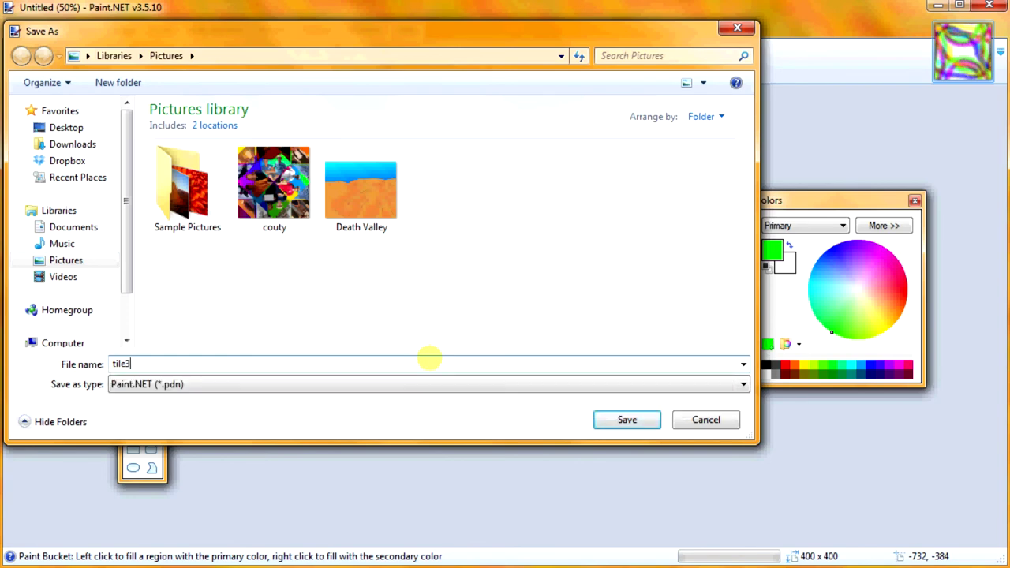
{"action": "left_click", "coordinate": [423, 384]}
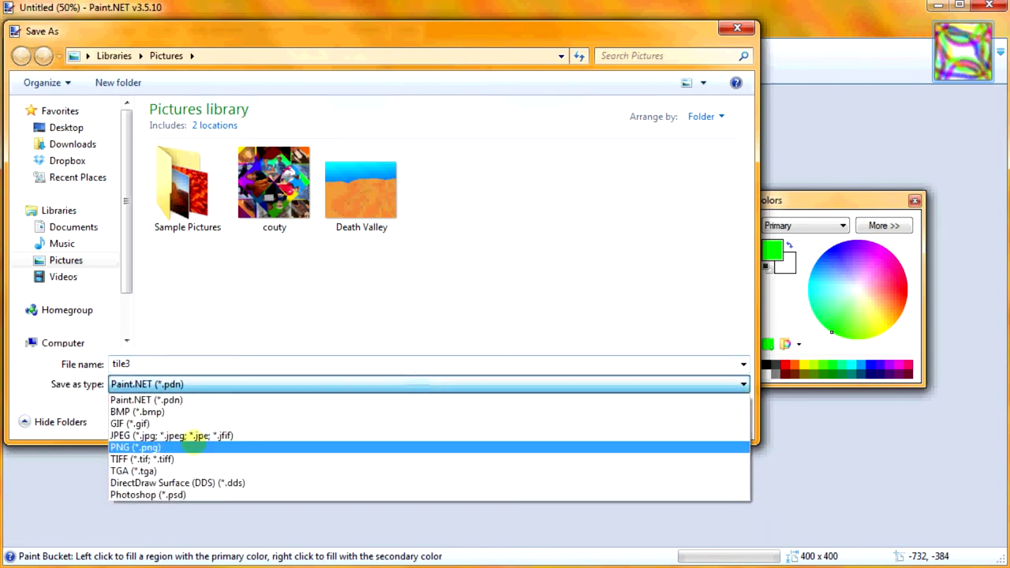
{"action": "left_click", "coordinate": [190, 443]}
{"action": "left_click", "coordinate": [624, 420]}
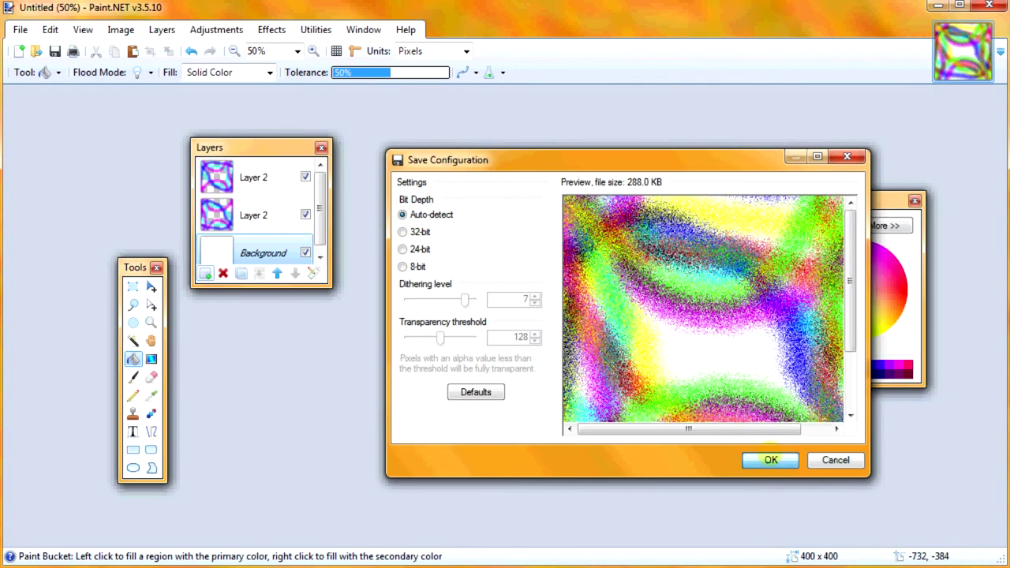
{"action": "key", "text": "Return"}
{"action": "key", "text": "Return"}
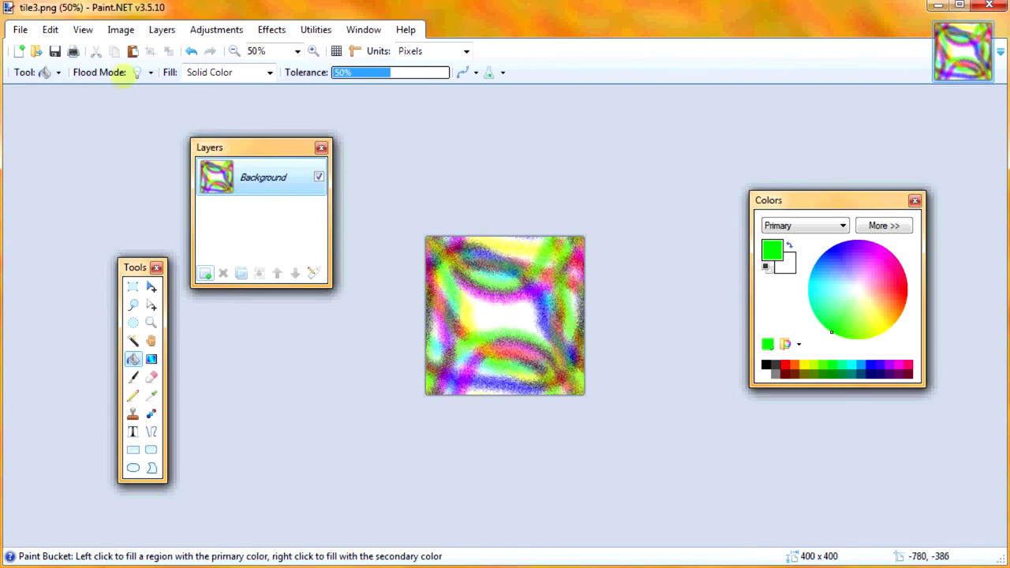
Browse the Pictures library and set the tile3 image as the desktop background.
{"action": "left_click", "coordinate": [35, 51]}
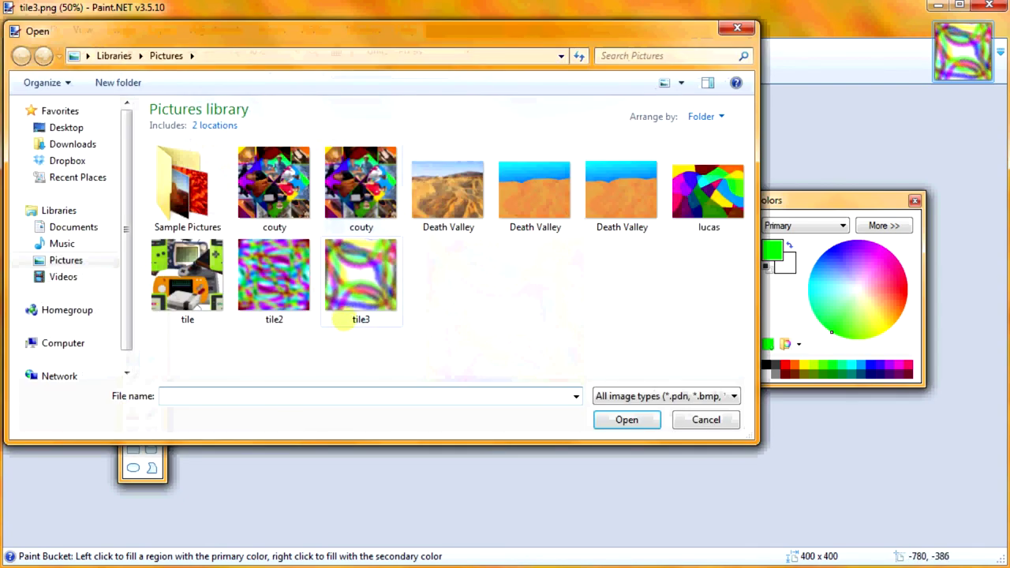
{"action": "right_click", "coordinate": [348, 268]}
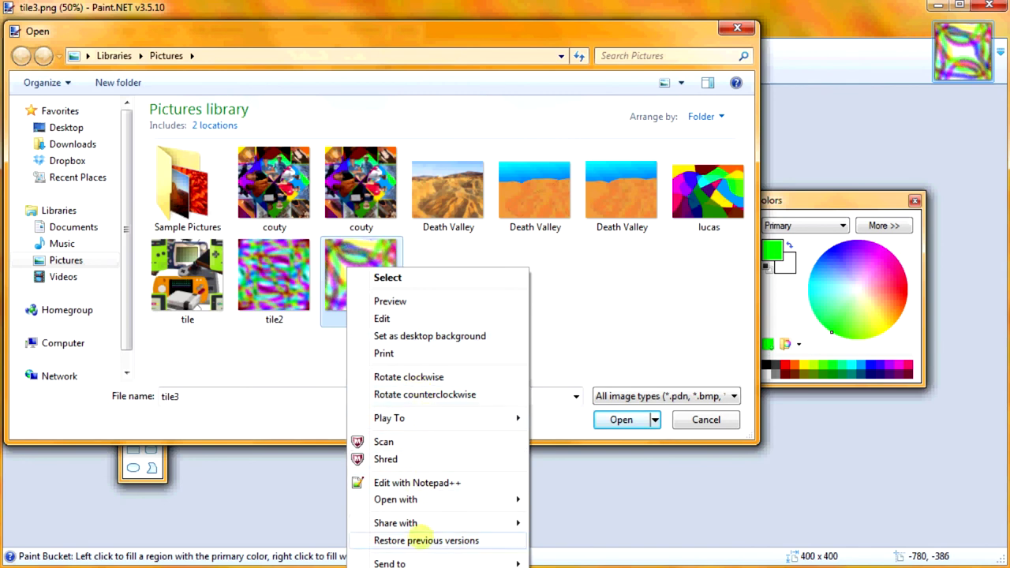
{"action": "left_click", "coordinate": [430, 336]}
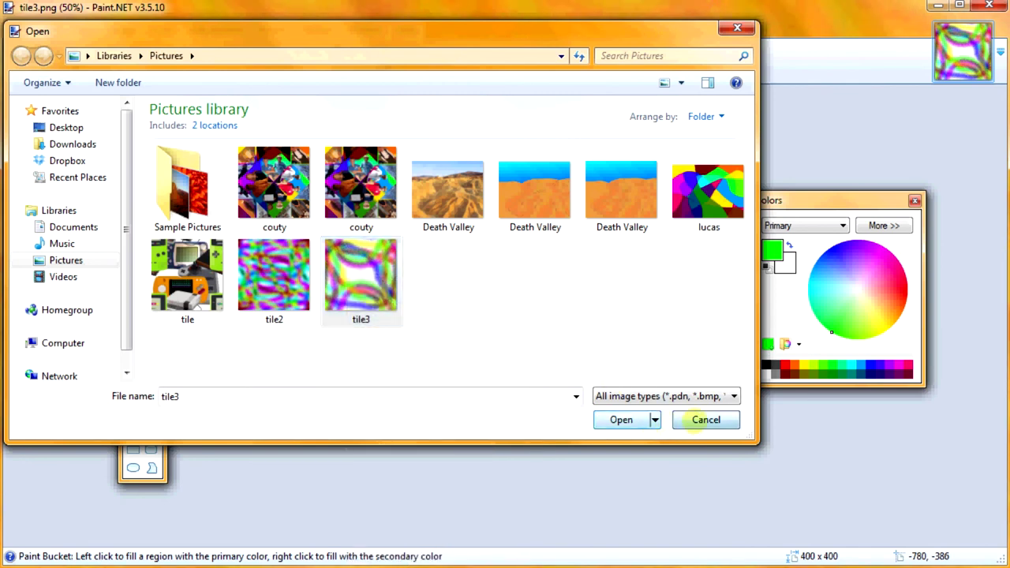